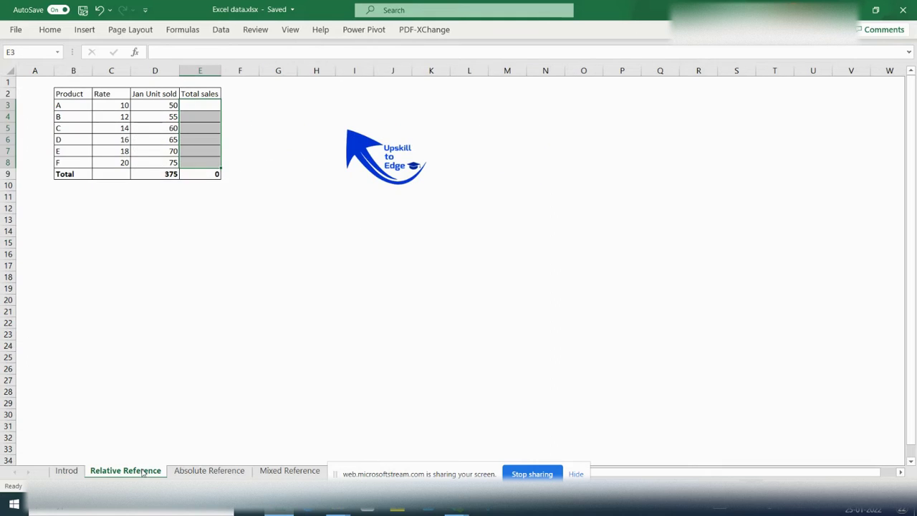
Go over the product, rate and units sold data, and calculate product A's total sales in E3 with =C3*D3
click(200, 104)
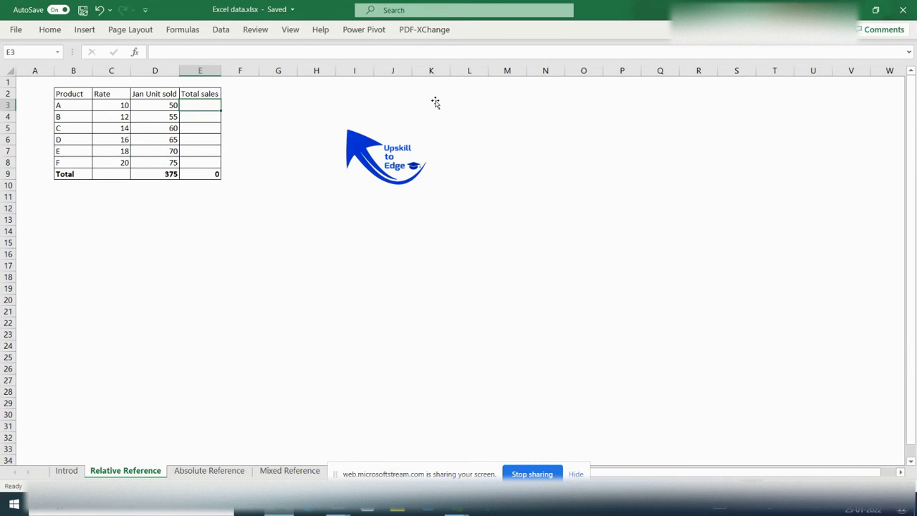
drag(72, 105, 75, 139)
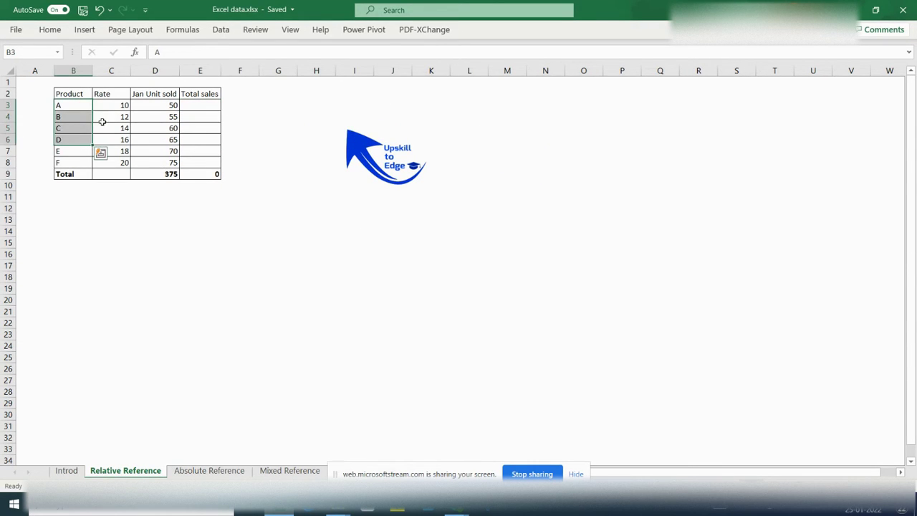
drag(108, 105, 115, 162)
drag(164, 105, 165, 144)
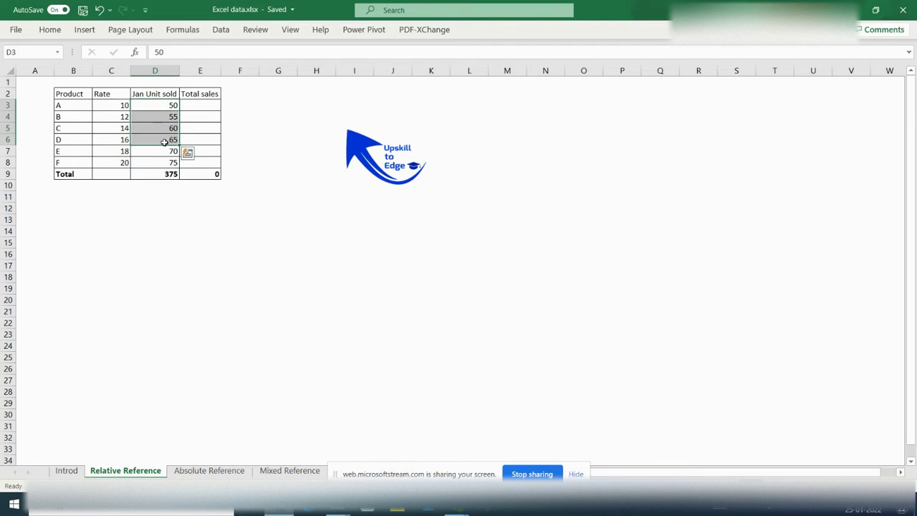
click(205, 105)
text(=)
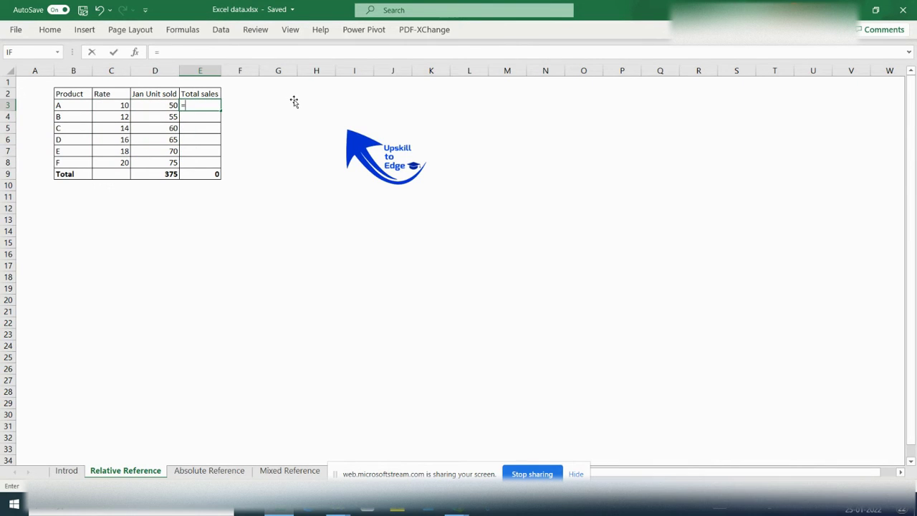
key(Left)
key(Left)
text(*)
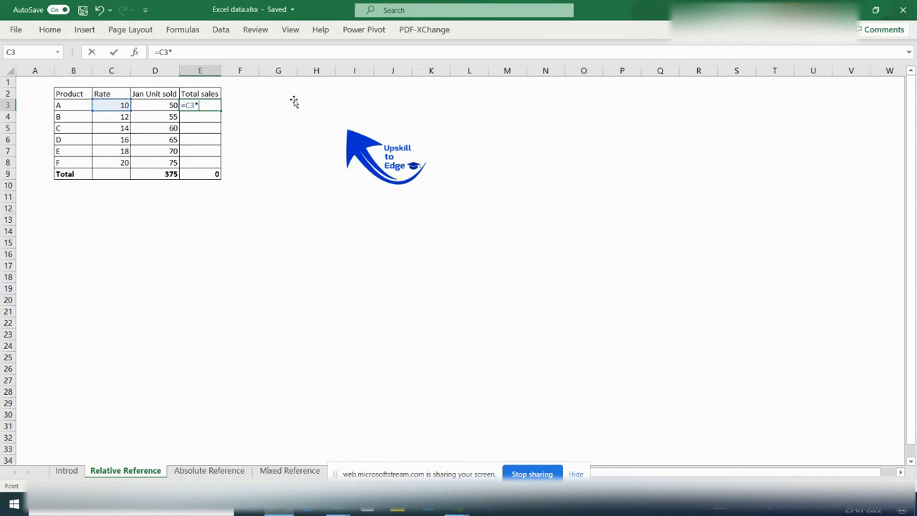
key(Left)
key(Return)
key(Up)
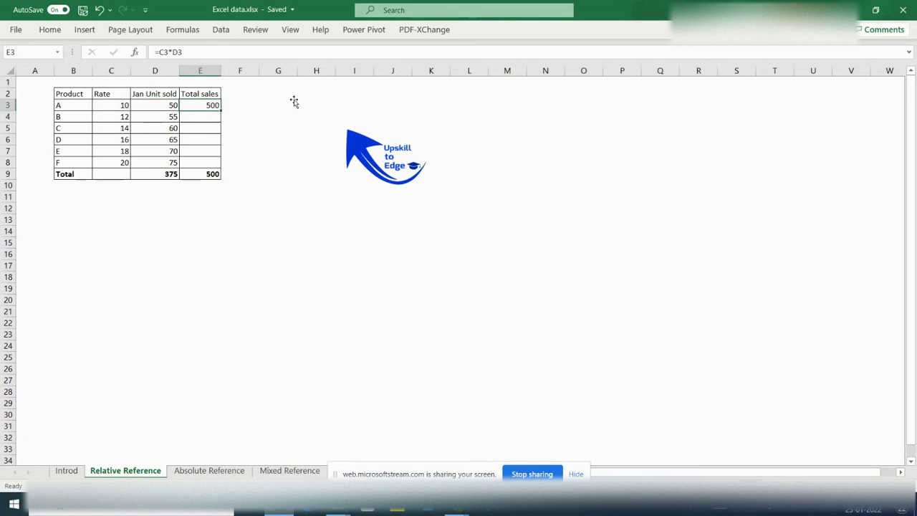
Copy the total sales formula from E3 to the remaining products through E8
key(ctrl+c)
key(shift+Down)
key(shift+Down)
key(shift+Down)
key(shift+Down)
key(shift+Down)
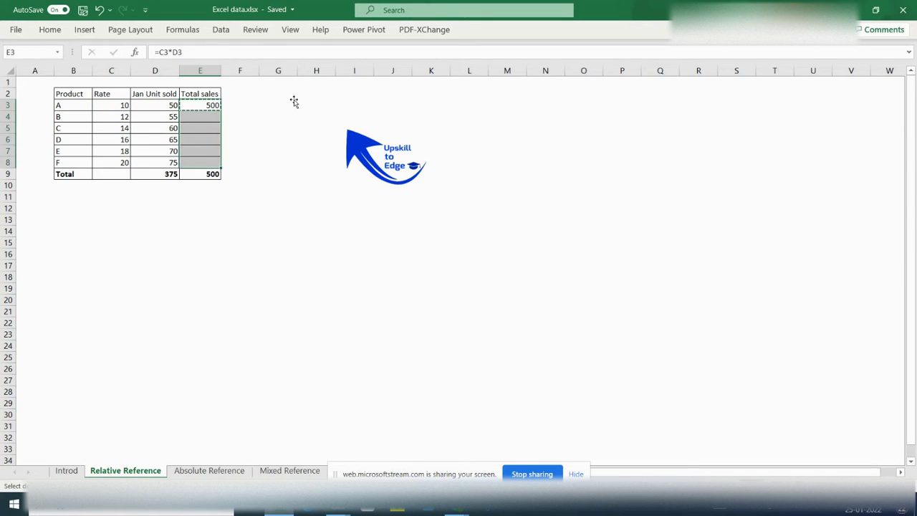
key(ctrl+v)
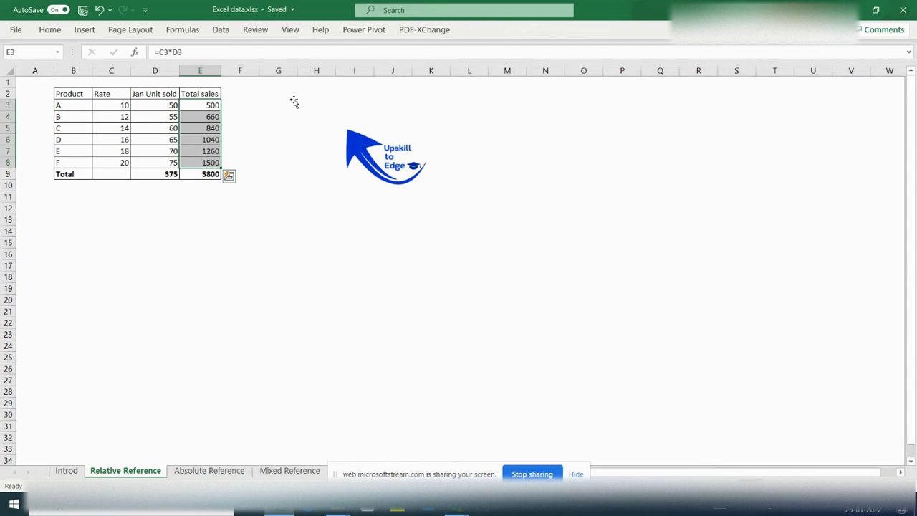
Switch to the Absolute Reference sheet and go over its product, units sold, total sales and rate cells
key(ctrl+Page_Down)
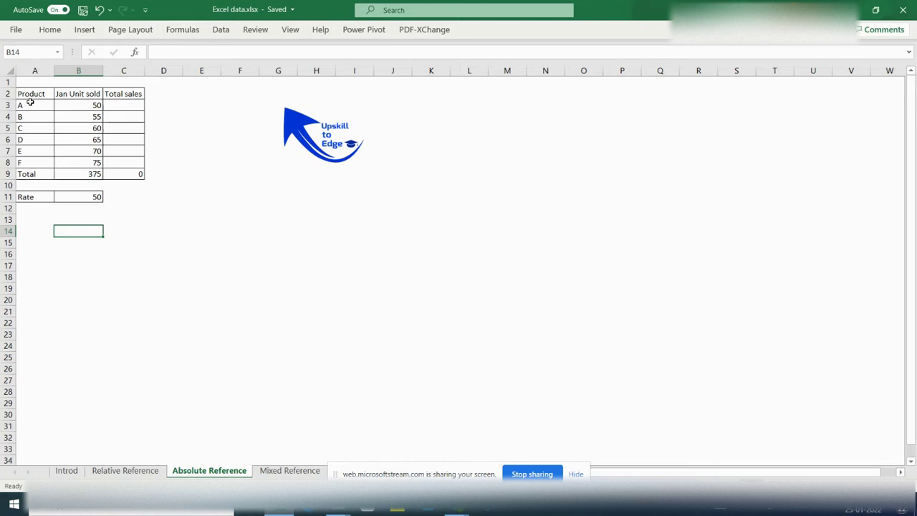
drag(30, 102, 31, 148)
drag(84, 102, 84, 151)
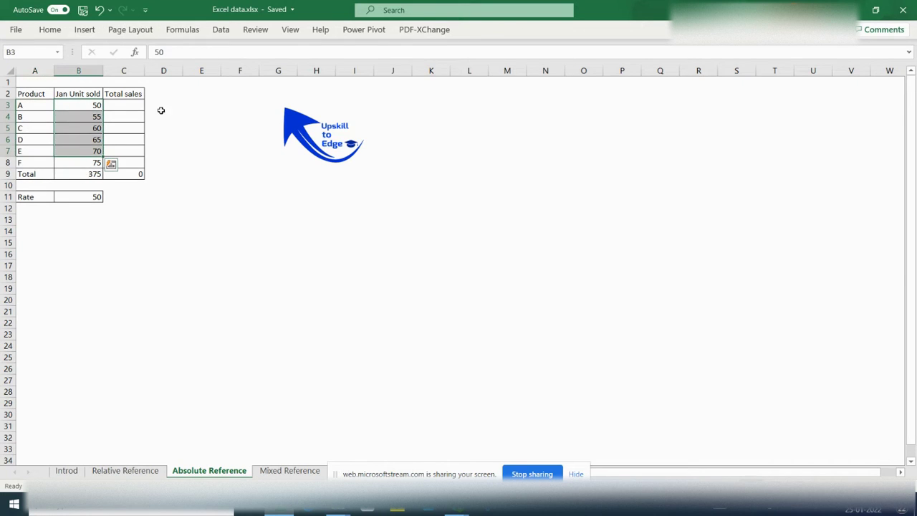
click(135, 106)
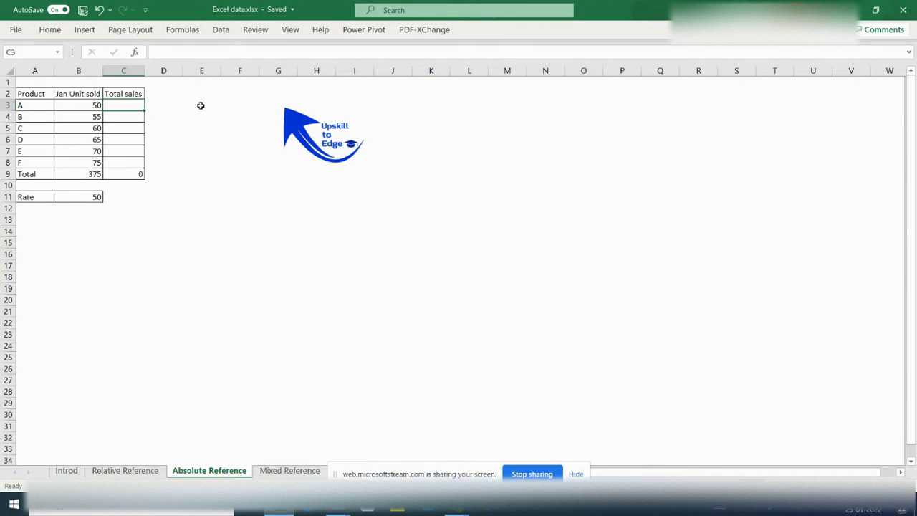
click(89, 196)
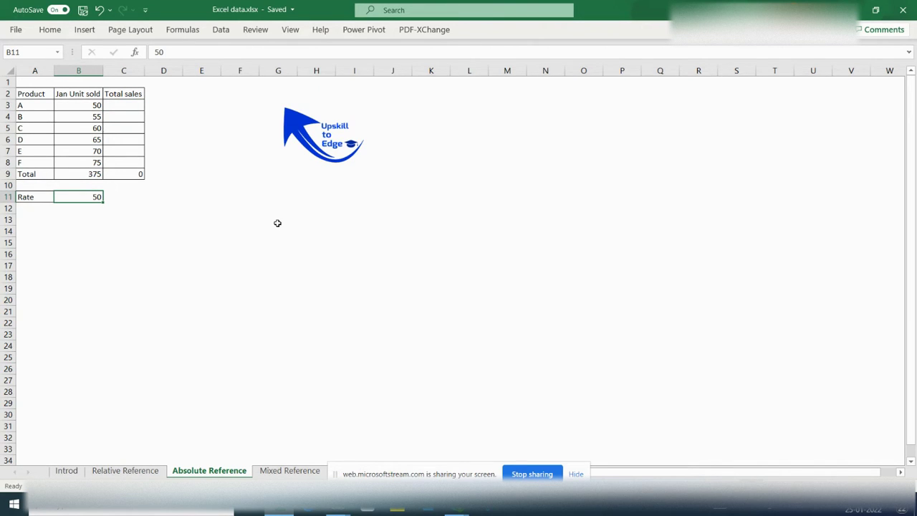
Calculate product A's total sales in C3 with the formula =B3*B11
click(129, 104)
text(=)
key(Left)
text(*)
drag(92, 199, 91, 208)
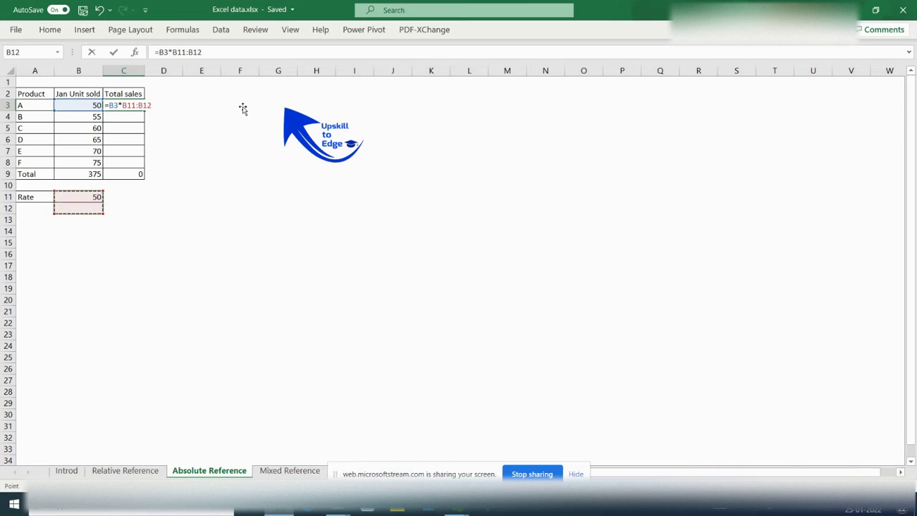
click(70, 198)
key(Return)
Fill the total sales formula from C3 down through C8
key(Up)
key(shift+Down)
key(shift+Down)
key(shift+Down)
key(shift+Down)
key(shift+Down)
key(ctrl+d)
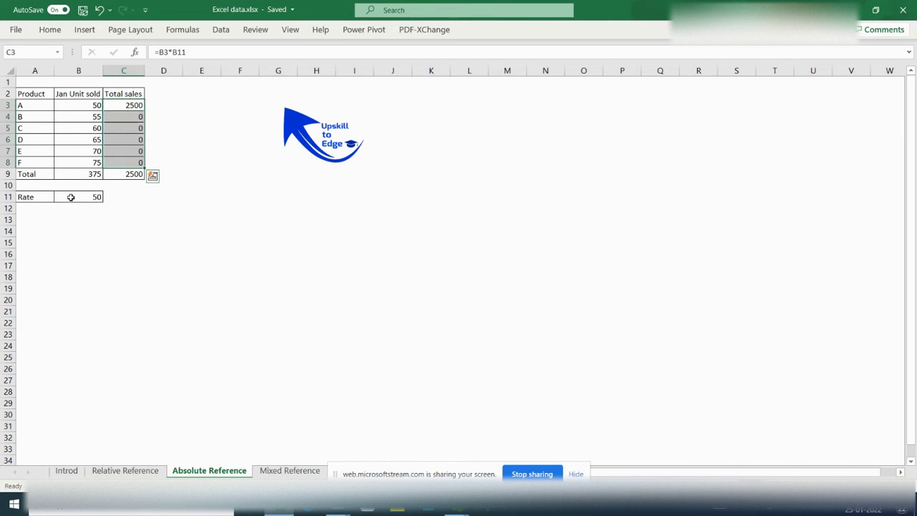
Examine which cells the filled formulas in C4 and C5 refer to, and look through the rest of the Total sales column
key(Down)
key(Down)
key(Down)
key(Up)
key(Up)
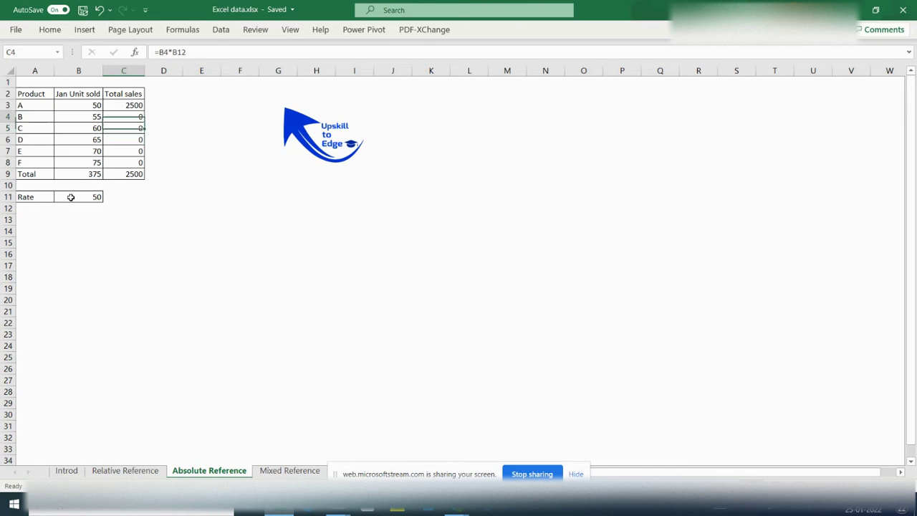
key(F2)
key(Escape)
key(Down)
key(F2)
key(Escape)
key(Up)
key(F2)
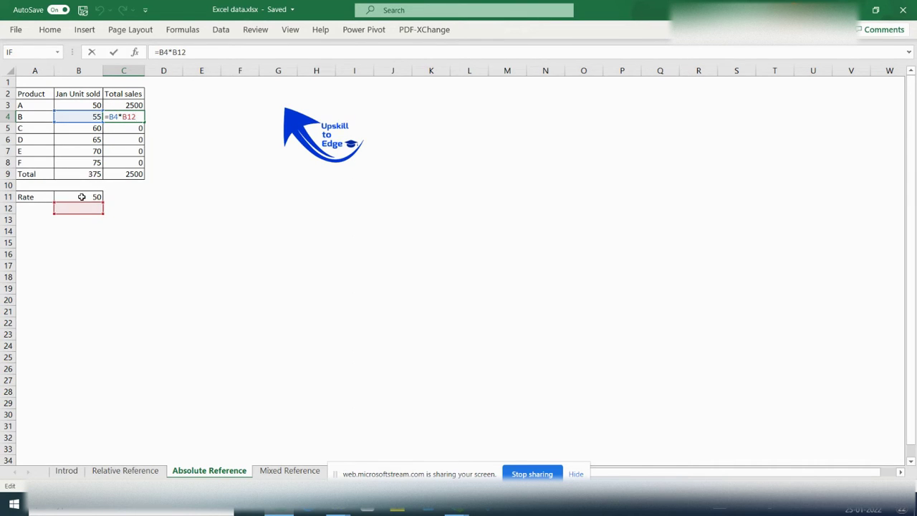
key(Return)
key(F2)
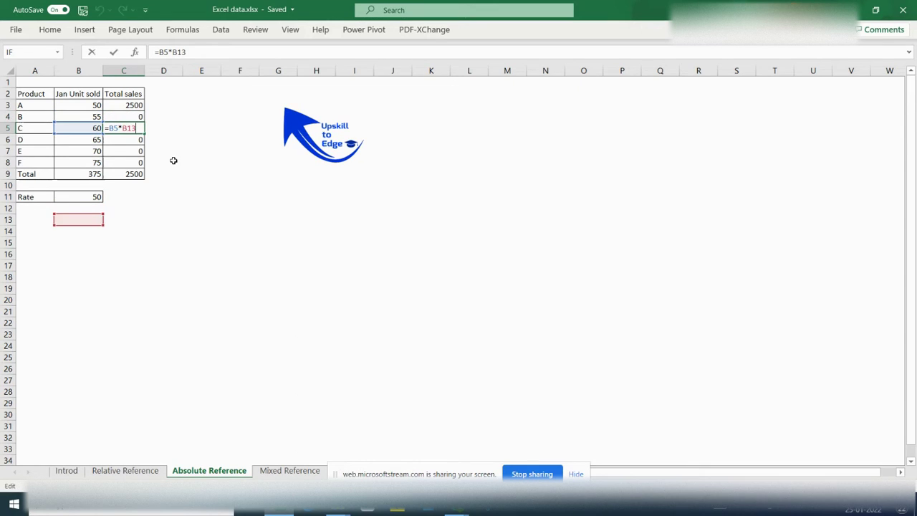
key(Return)
key(Down)
key(Down)
key(Down)
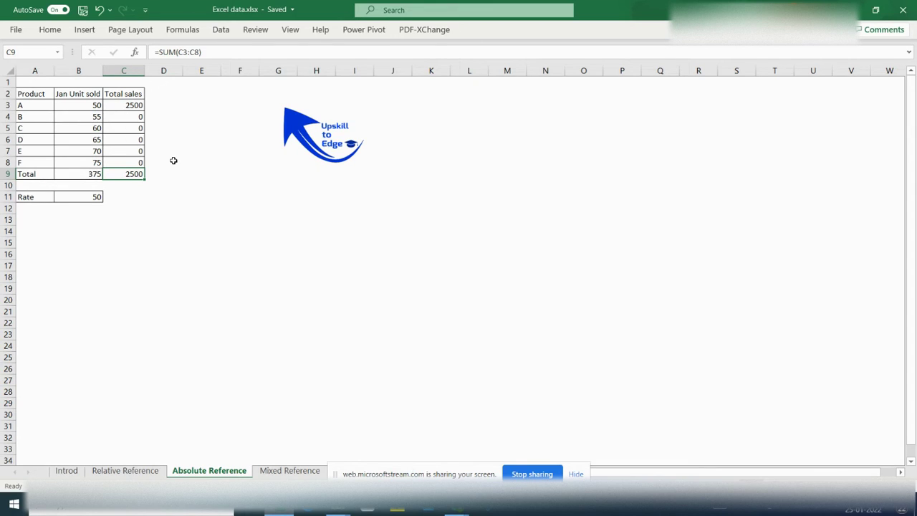
Make the rate reference in C3 absolute so that the formula reads =B3*$B$11
click(96, 195)
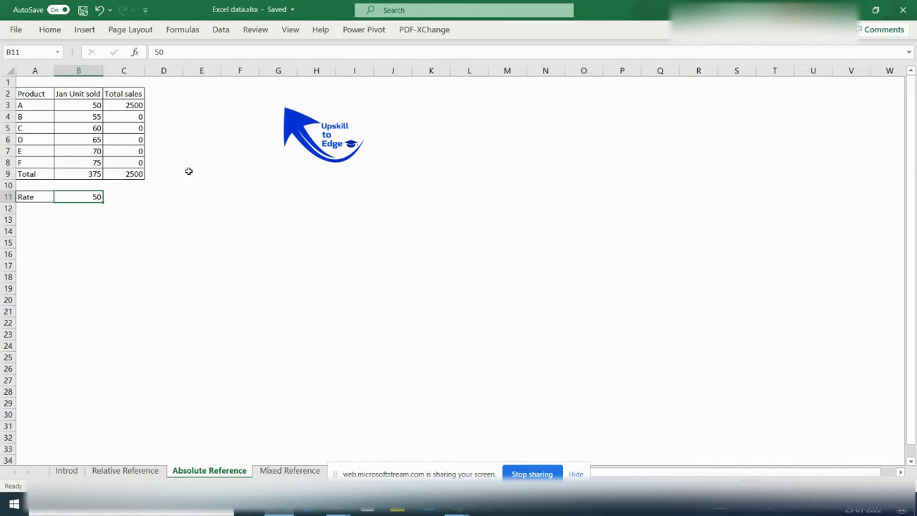
click(140, 106)
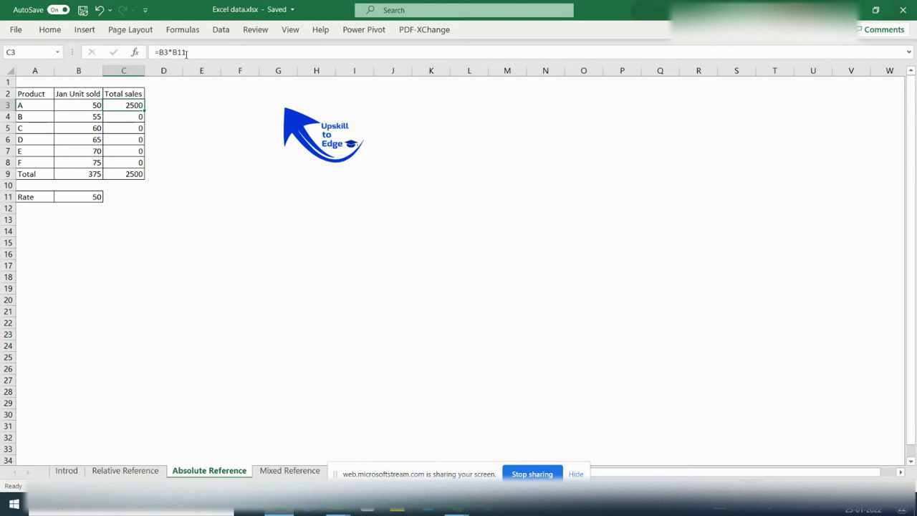
double_click(130, 104)
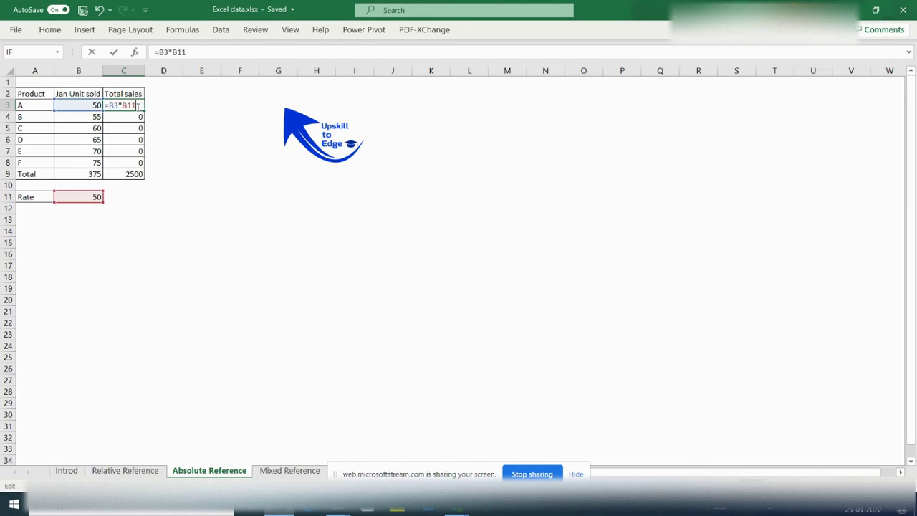
click(173, 51)
text($B)
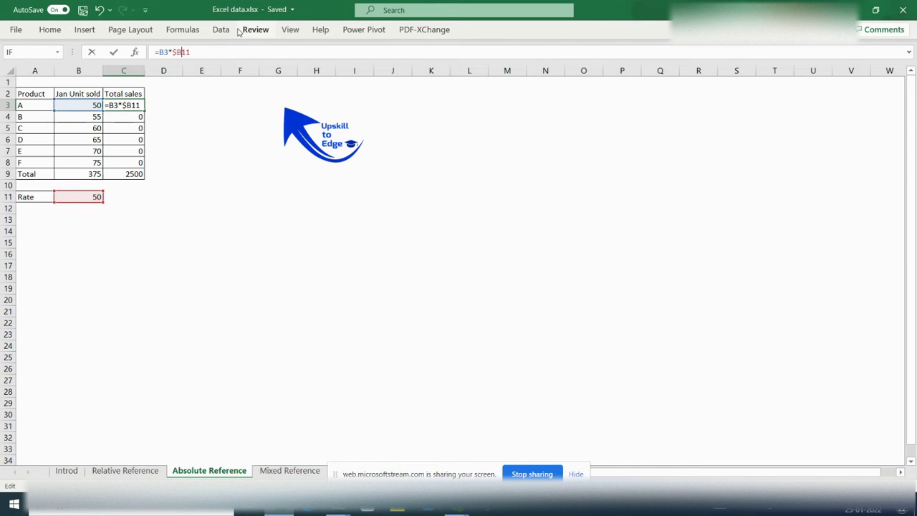
text($)
key(ctrl+Return)
Copy the corrected formula from C3 over the total sales cells through C8
key(ctrl+c)
key(shift+Down)
key(shift+Down)
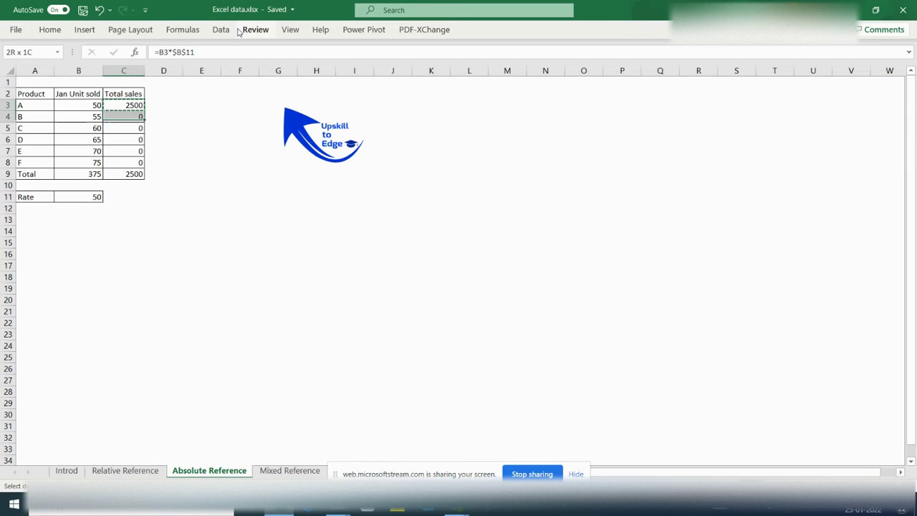
key(shift+Down)
key(shift+Down)
key(shift+Down)
key(Return)
Examine the cell references in the copied Total sales formulas and compare them with the rate cell B11
key(Down)
key(Down)
key(Down)
key(Down)
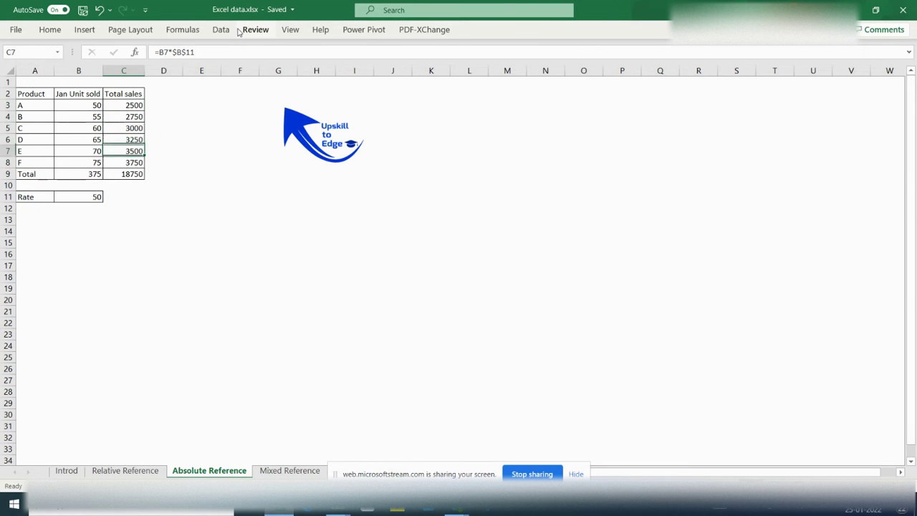
key(Up)
key(F2)
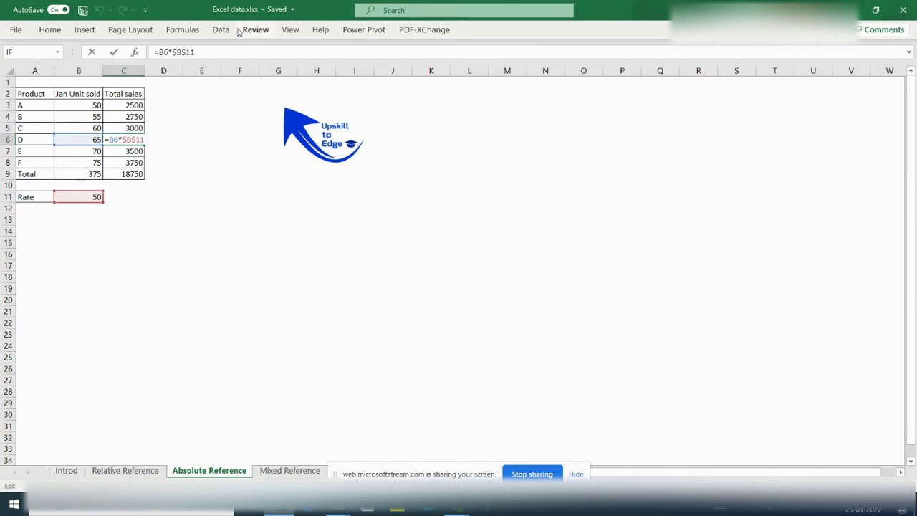
key(Escape)
click(76, 195)
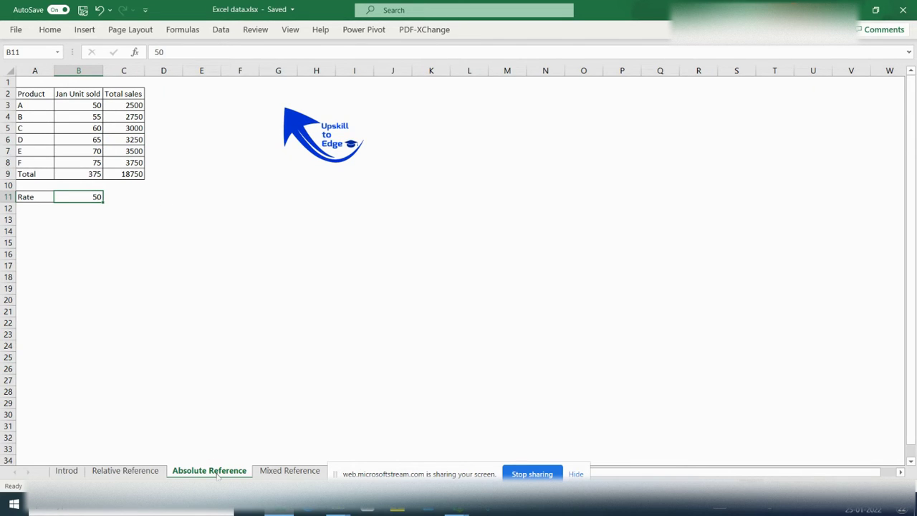
click(129, 104)
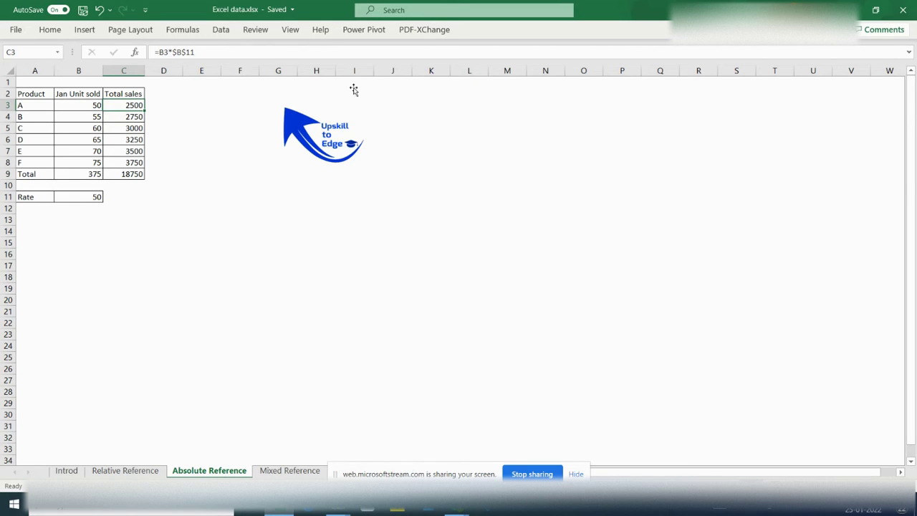
click(91, 231)
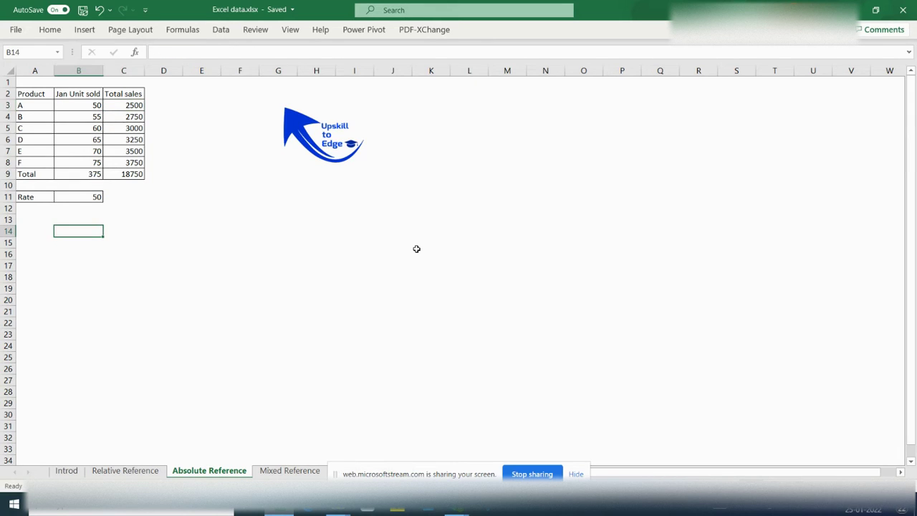
click(101, 197)
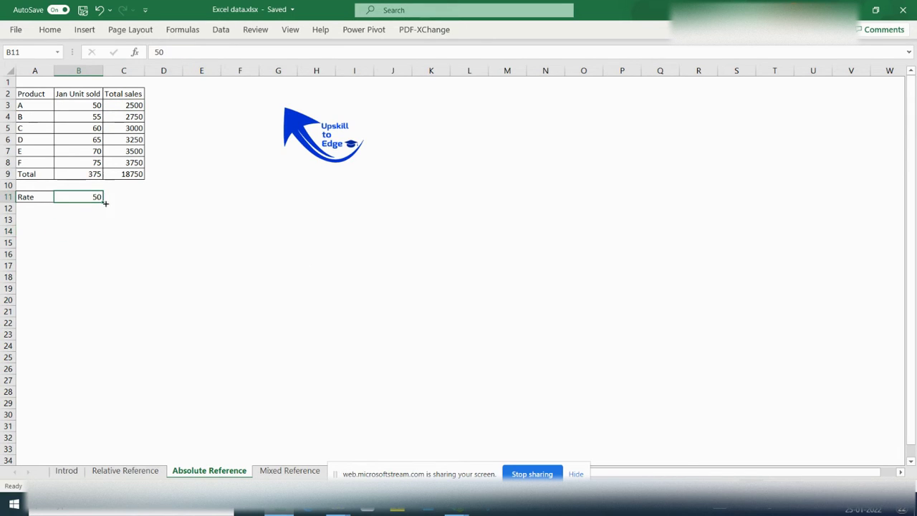
Enter the text "B 11" in cell B15 as a note of the rate cell's address
click(72, 242)
text(B)
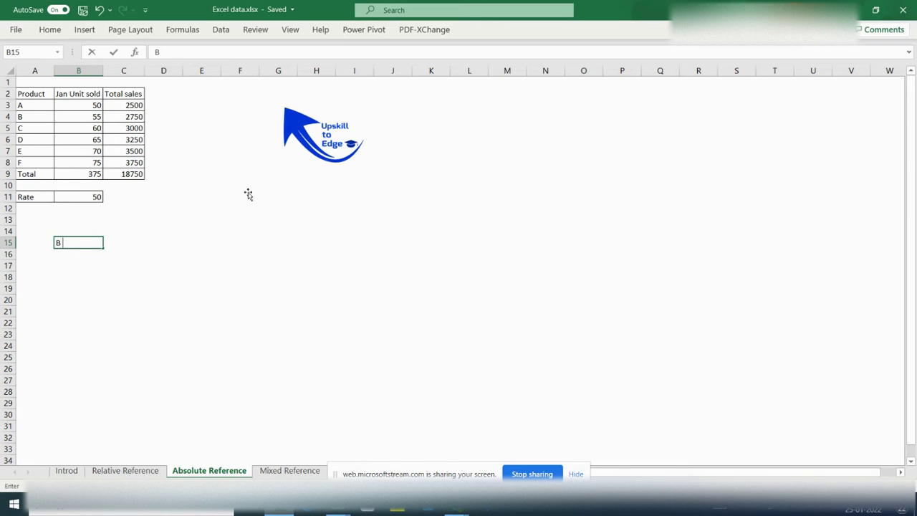
text( 11)
key(Return)
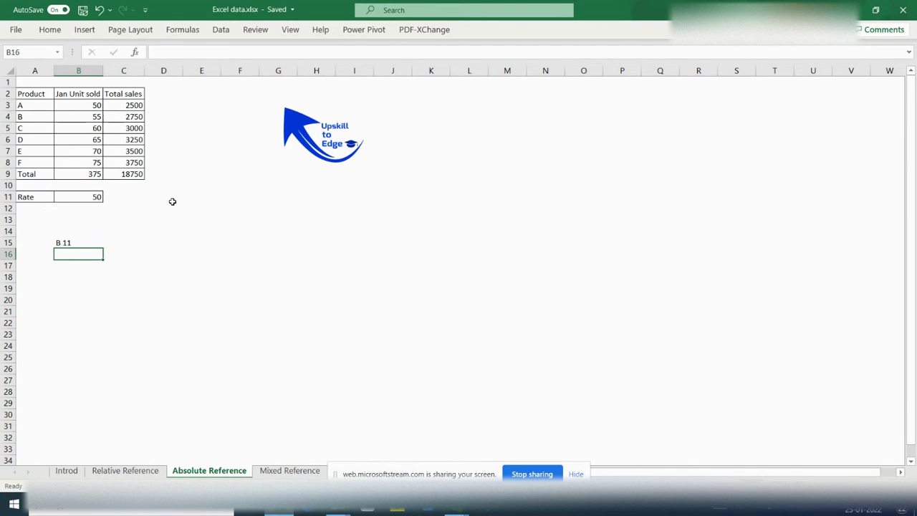
Change the note in B15 to the absolute form of the rate cell's address, $B$11
click(78, 242)
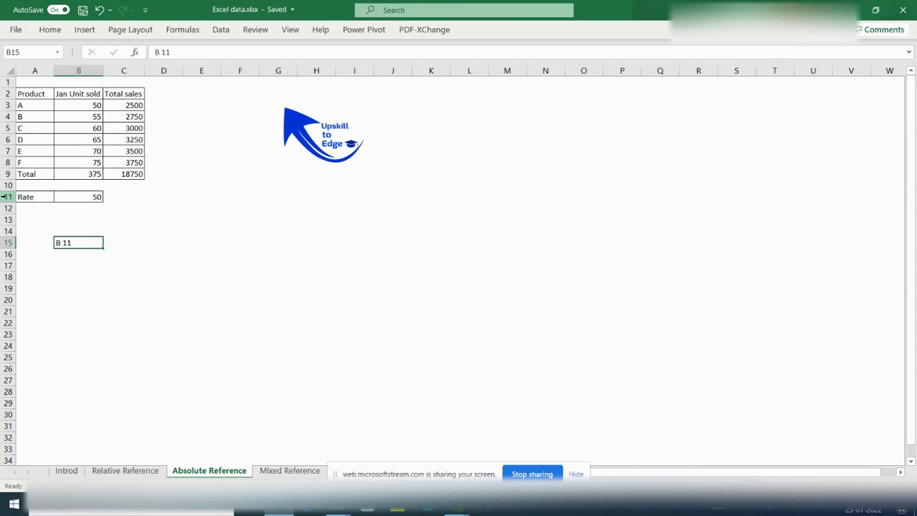
click(86, 197)
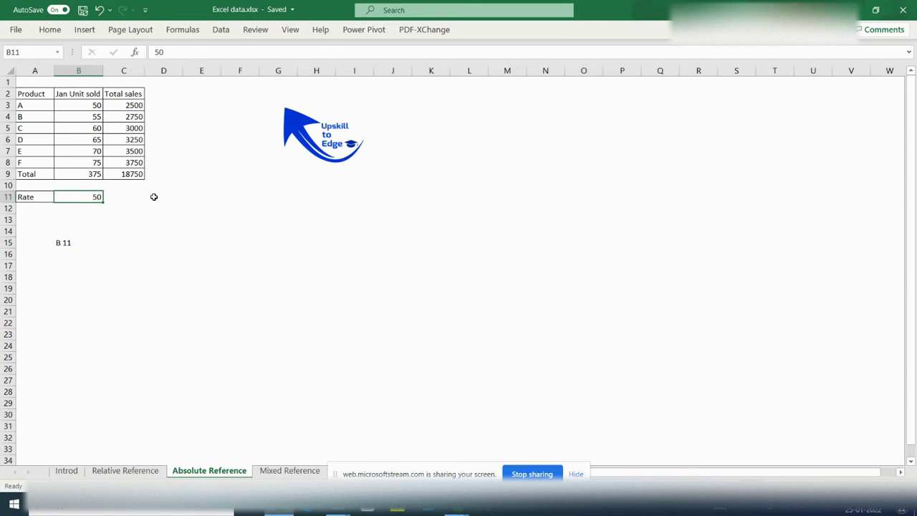
key(Down)
key(Down)
key(Down)
key(Down)
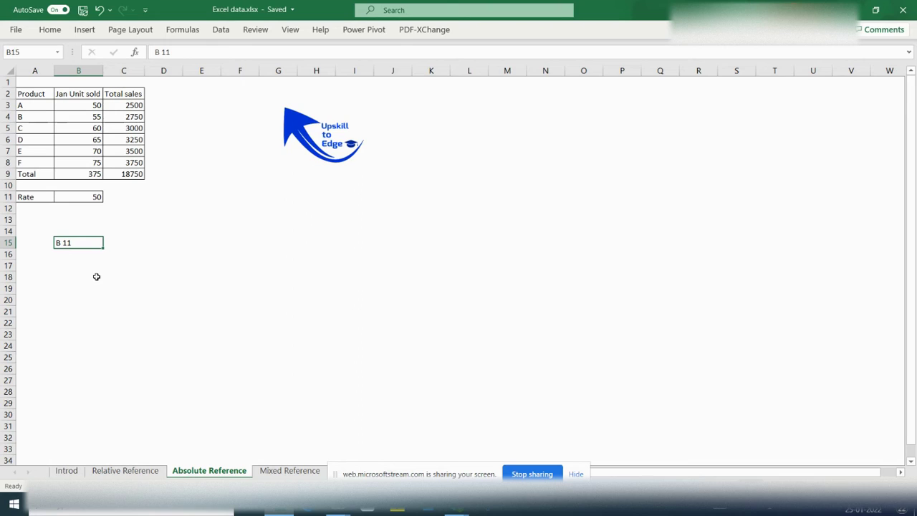
click(163, 54)
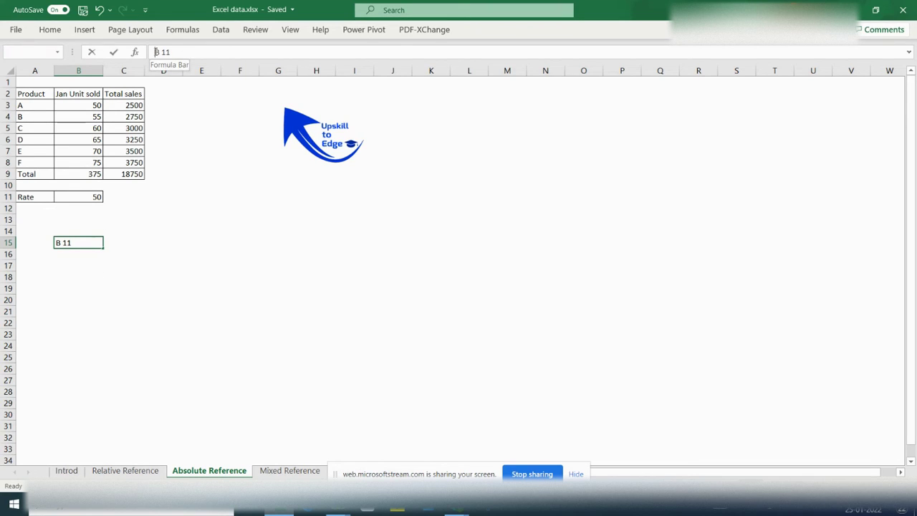
text($B$)
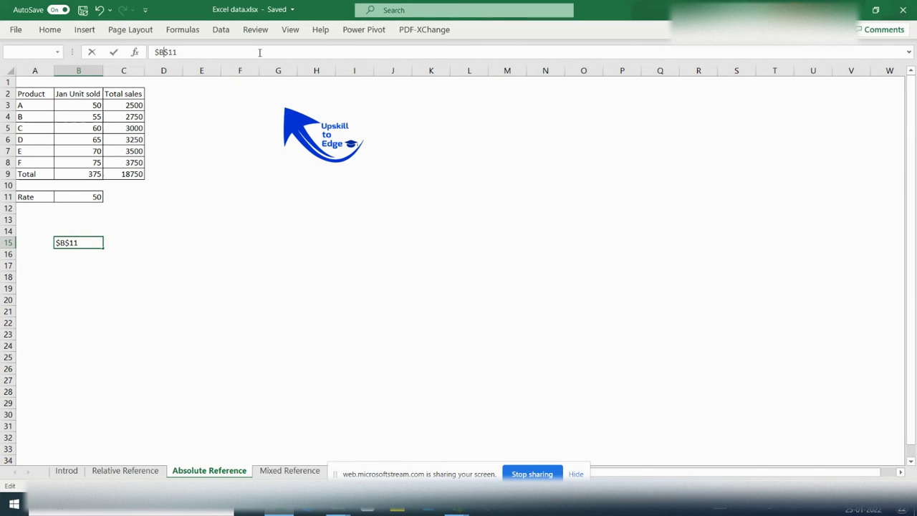
key(Return)
key(Up)
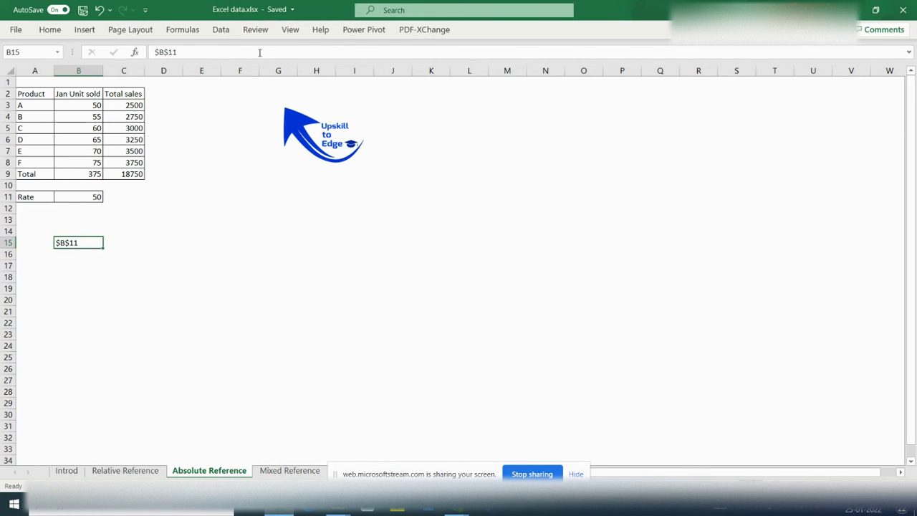
click(158, 52)
click(169, 52)
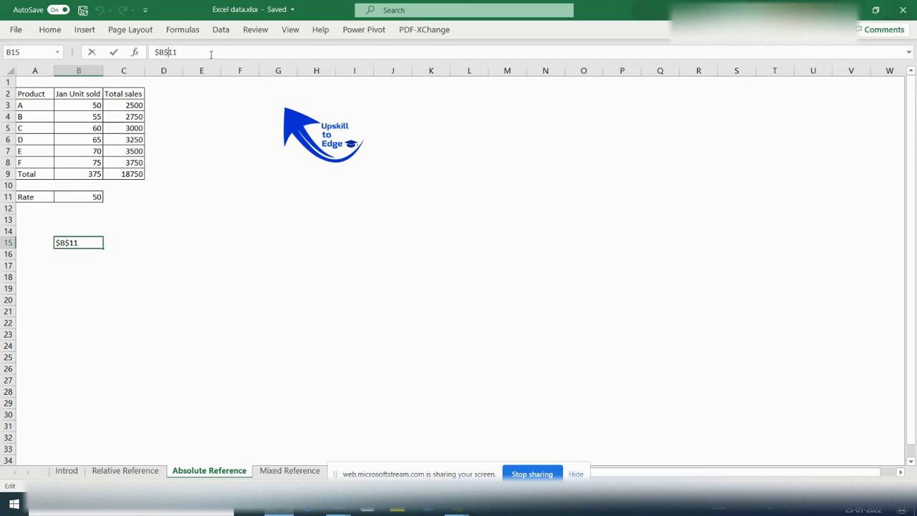
key(Escape)
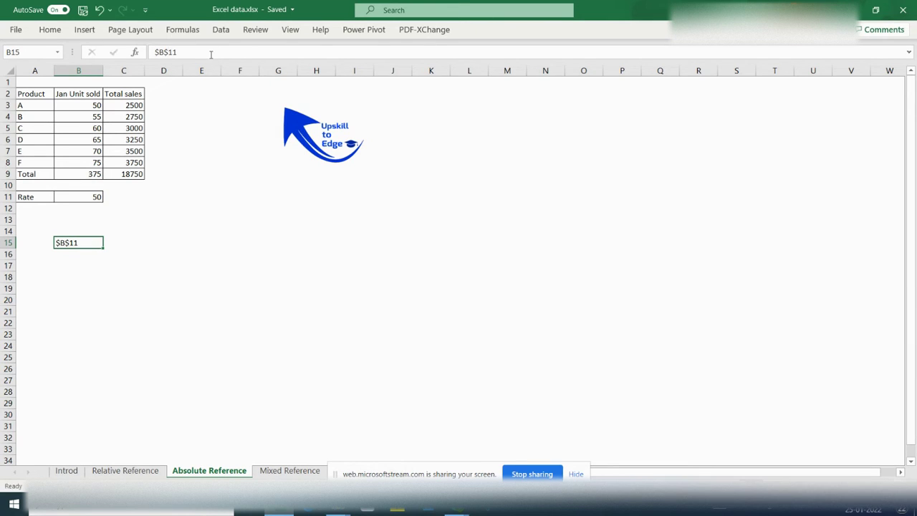
Clear the Total sales formulas for products A to F in C3:C8
drag(123, 117, 128, 163)
key(Delete)
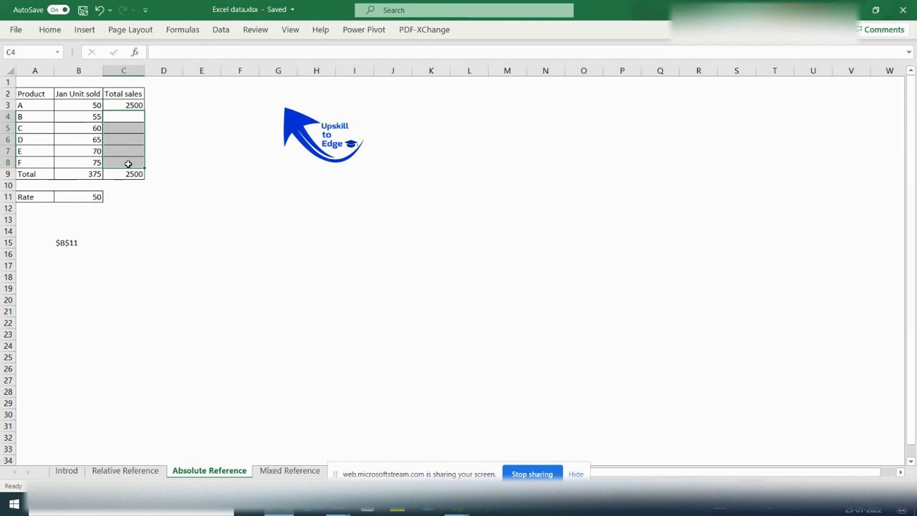
key(Up)
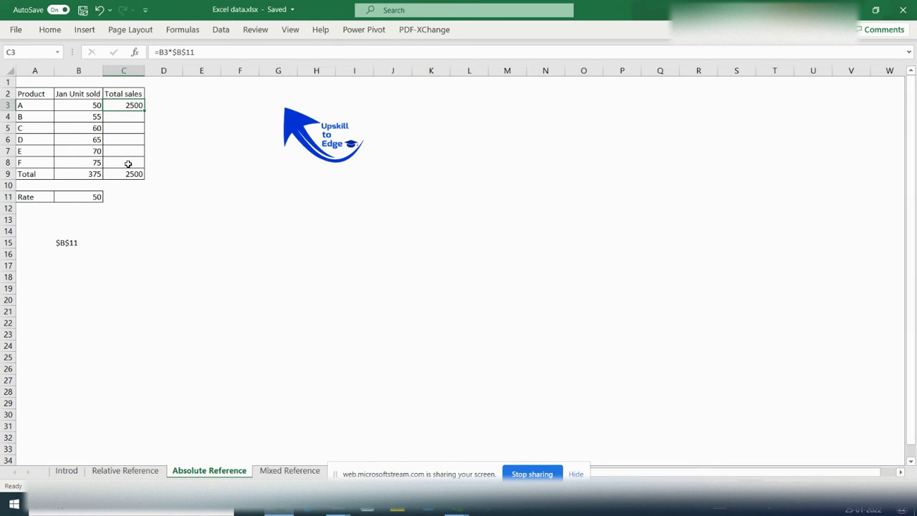
key(Delete)
Enter the formula =B3*$B$11 in C3, cycling the rate reference through its reference types back to absolute
text(=)
key(Left)
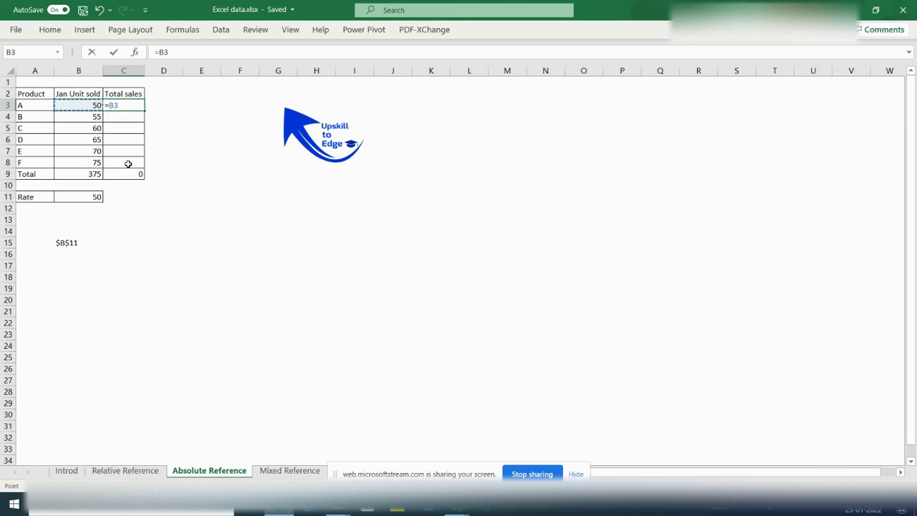
text(*)
click(87, 198)
key(F4)
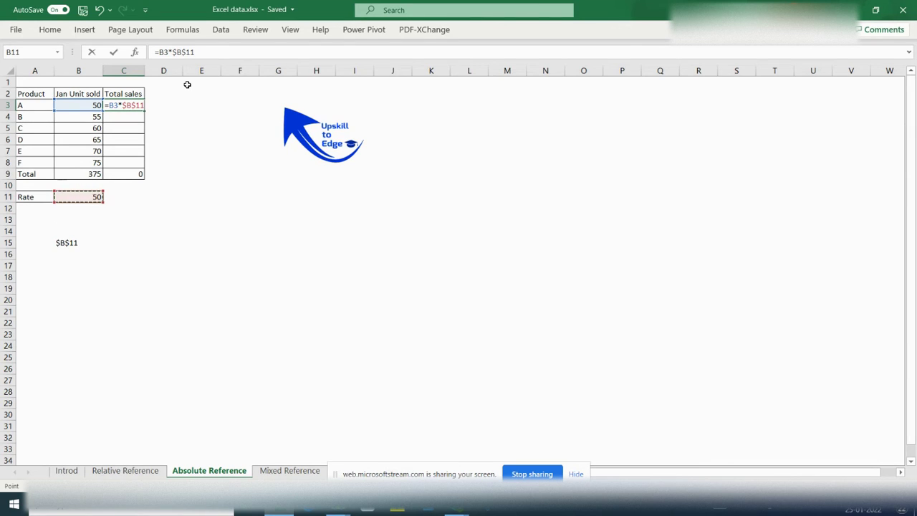
key(F4)
drag(122, 105, 139, 105)
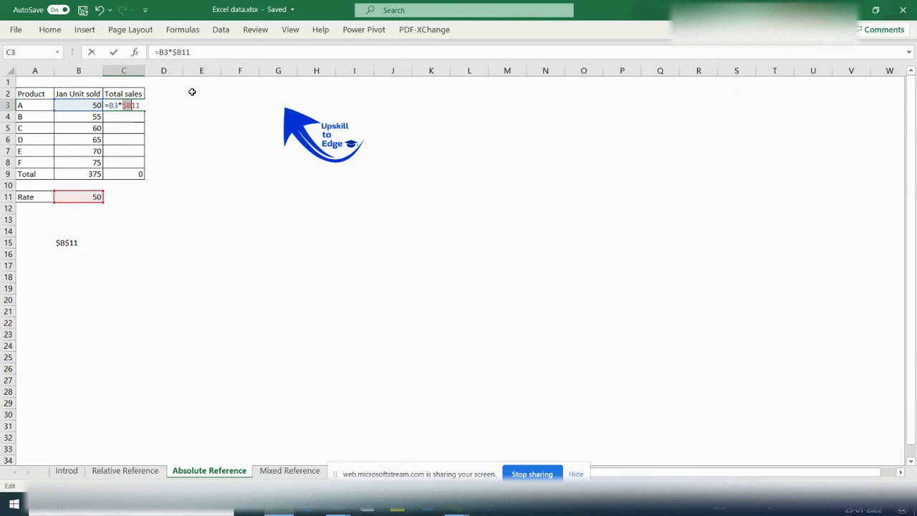
key(F4)
key(F4)
key(ctrl+Return)
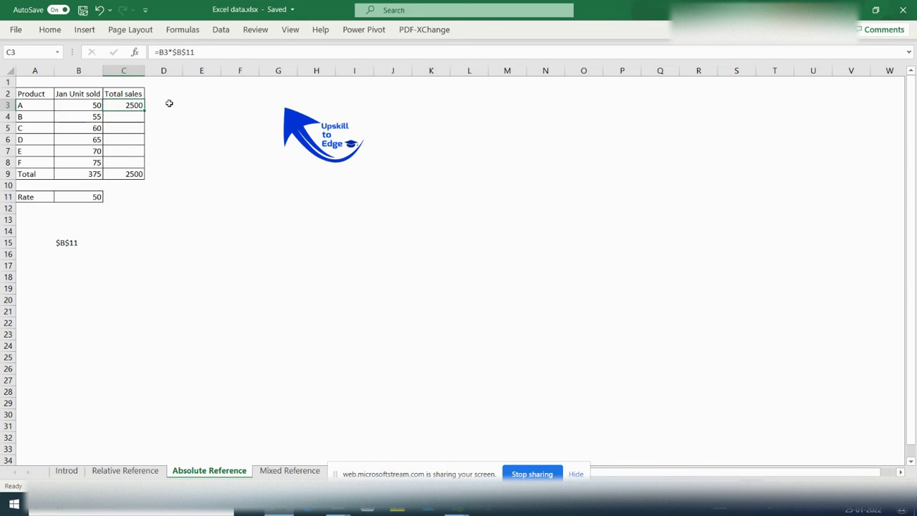
Fill the formula in C3 down through C8 to calculate total sales for every product
key(shift+Down)
key(shift+Down)
key(shift+Down)
key(shift+Down)
key(shift+Down)
key(ctrl+d)
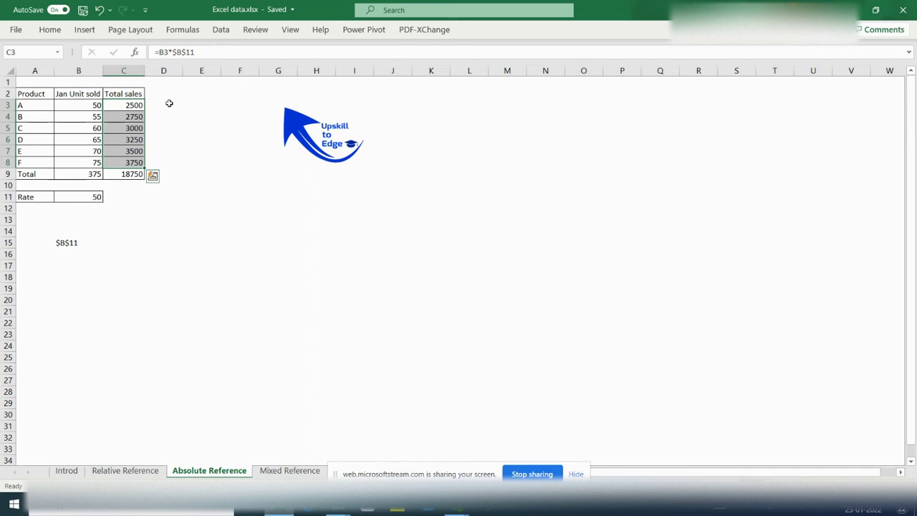
click(69, 243)
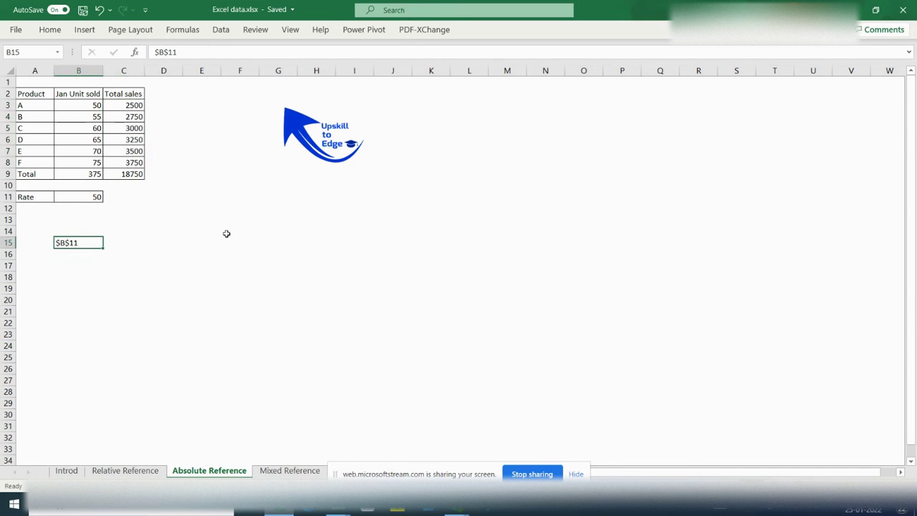
Switch to the Mixed Reference sheet and review product A's monthly units sold and the rate in B11
key(ctrl+Page_Down)
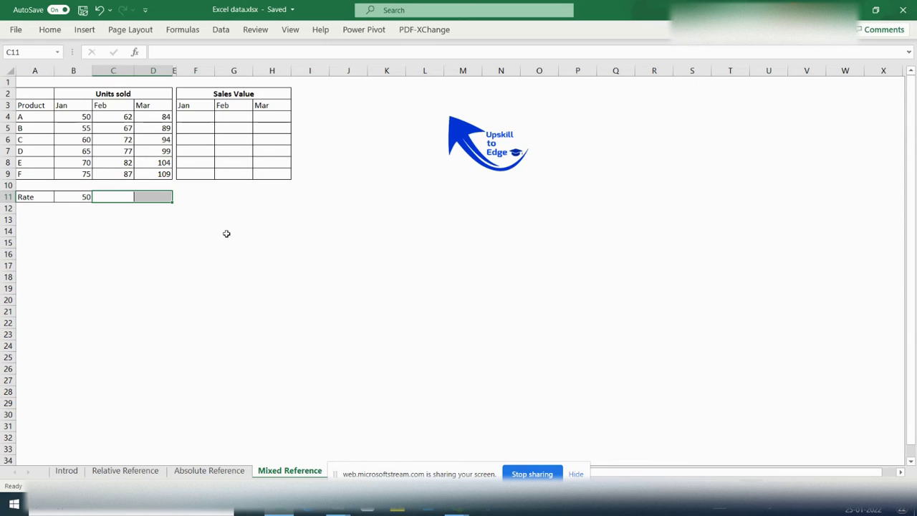
click(114, 119)
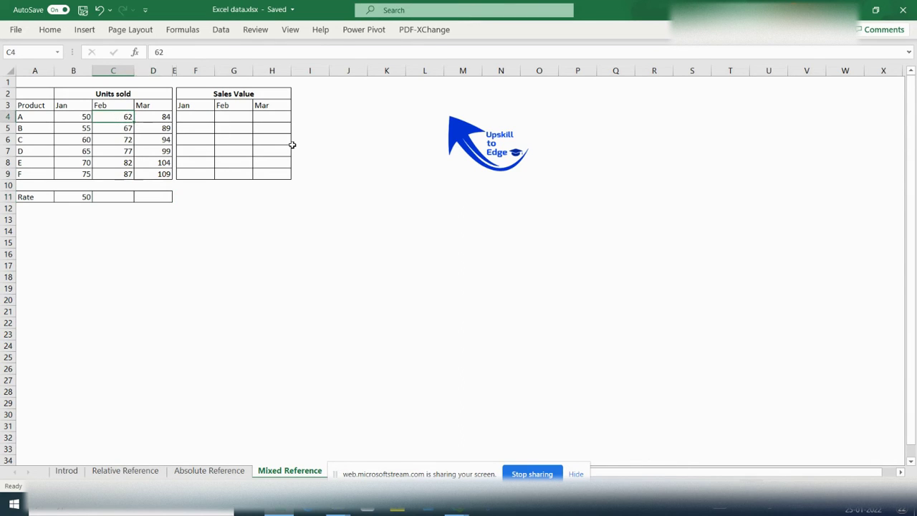
key(Left)
key(Left)
key(Right)
key(Right)
key(Left)
key(Right)
key(Right)
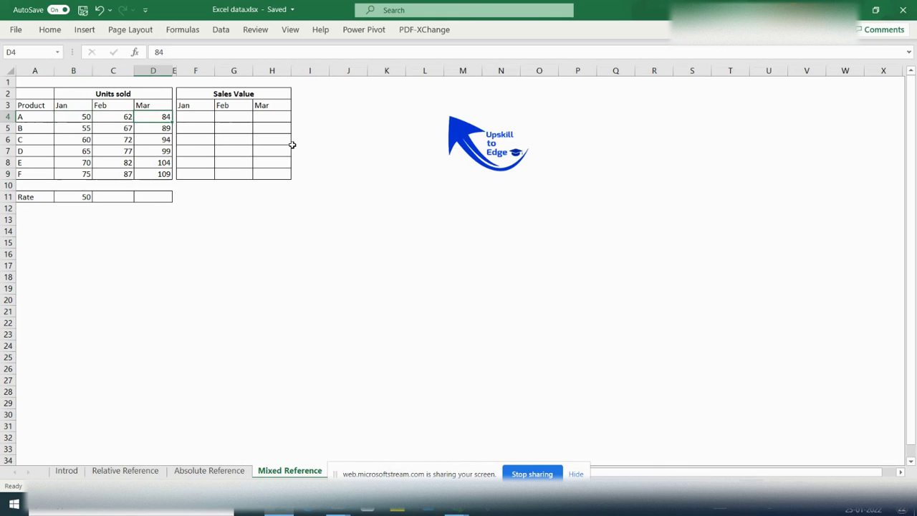
click(84, 197)
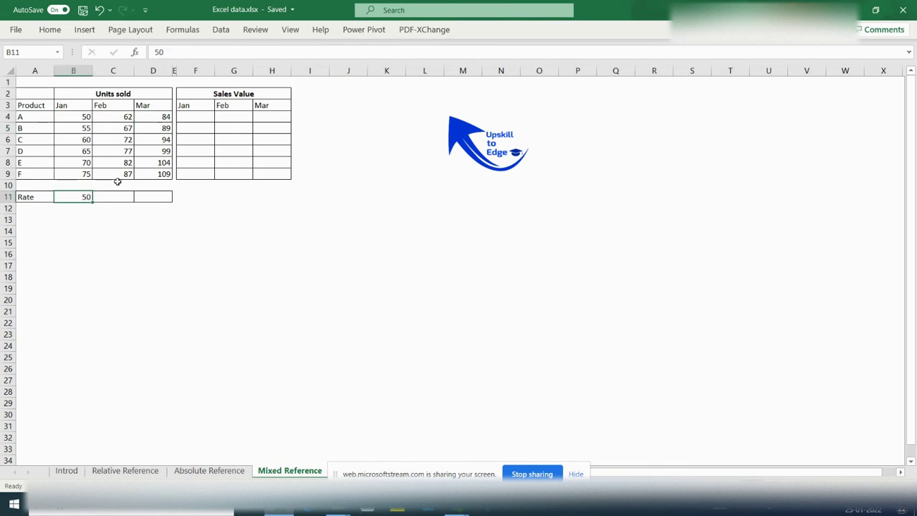
Enter the formula =B4*$B$11 in F4 to calculate product A's January sales value
click(199, 116)
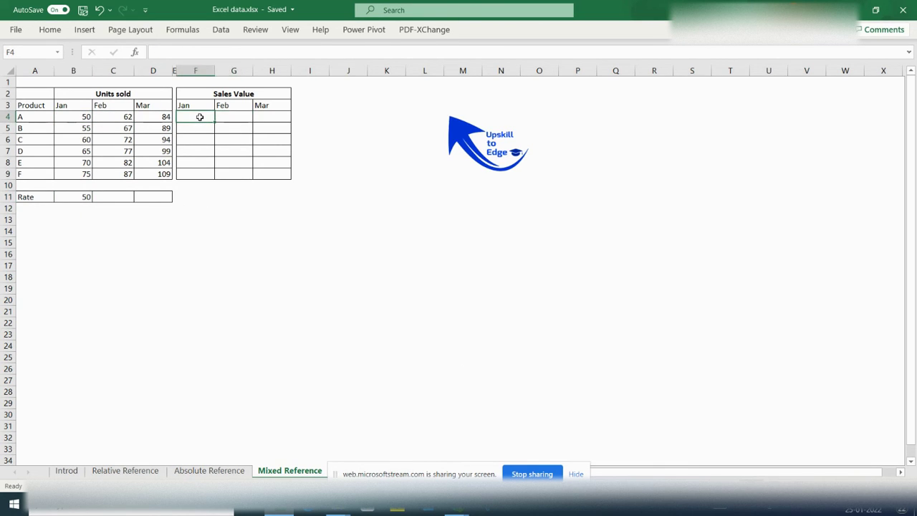
text(=)
key(Left)
key(Left)
key(Left)
key(Left)
text(*)
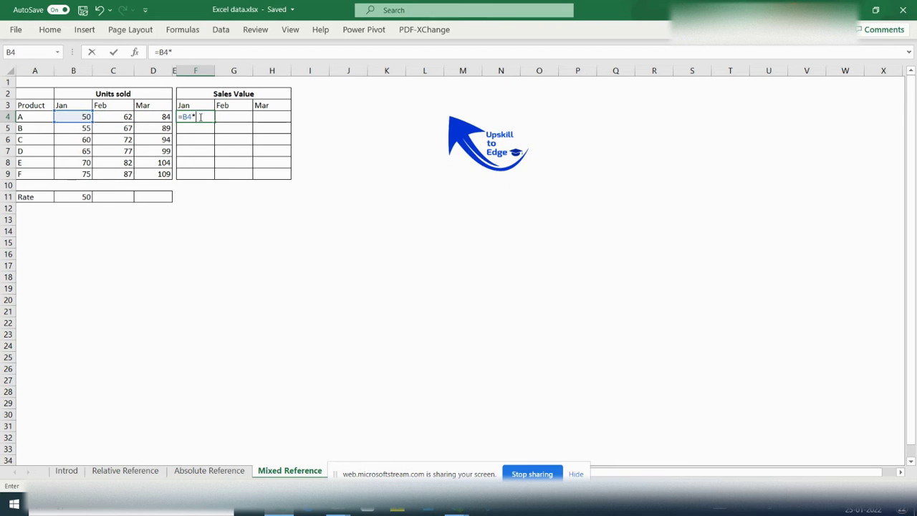
click(77, 195)
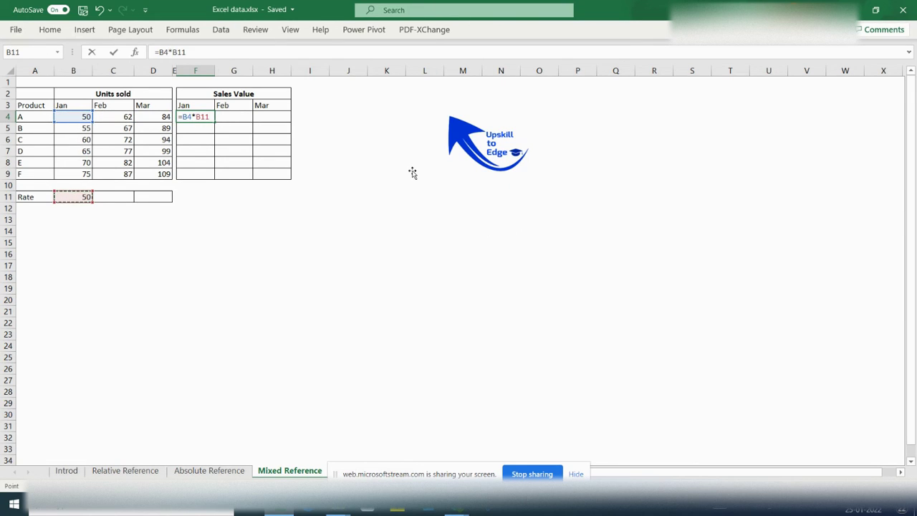
key(F4)
key(Return)
Copy the formula from F4 across the whole Sales Value range F4:H9
key(Up)
key(ctrl+c)
key(shift+Right)
key(shift+Right)
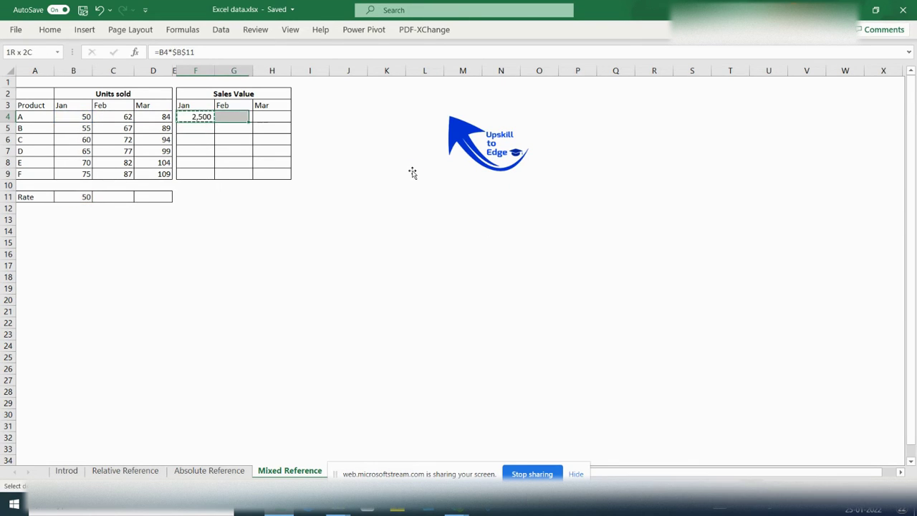
key(shift+Down)
key(shift+Down)
key(shift+Down)
key(shift+Down)
key(shift+Down)
key(ctrl+v)
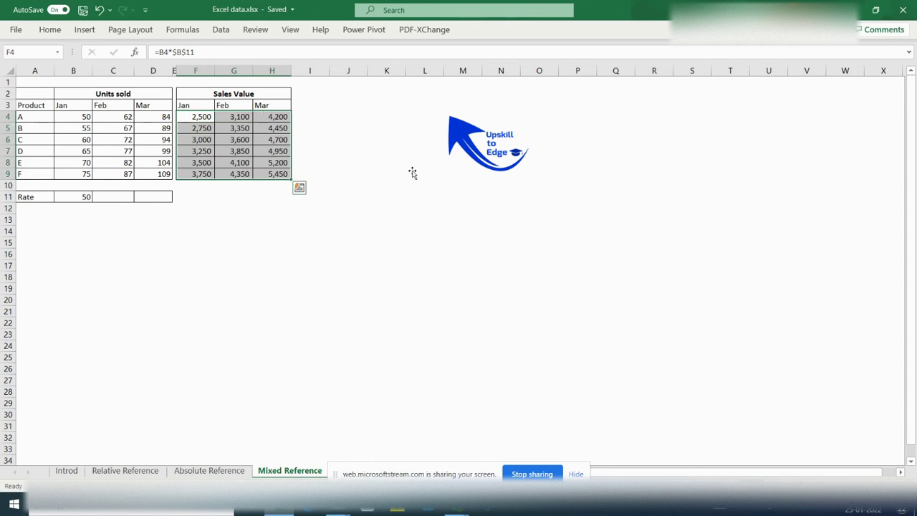
Examine the cell references in product D's copied Sales Value formulas for March and February
key(Right)
key(Right)
key(Down)
key(Down)
key(Down)
key(F2)
key(Escape)
key(Left)
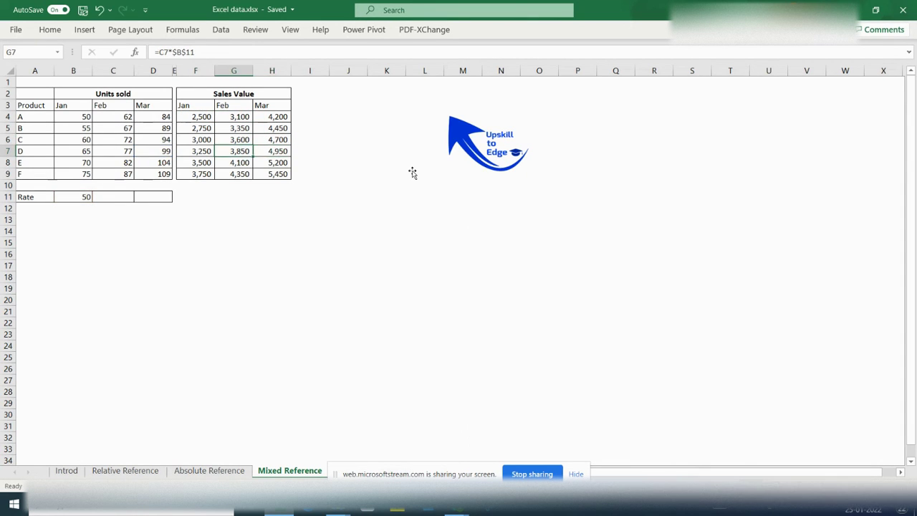
key(F2)
key(Escape)
Enter a rate of 55 for February in C11 and 60 for March in D11
click(88, 195)
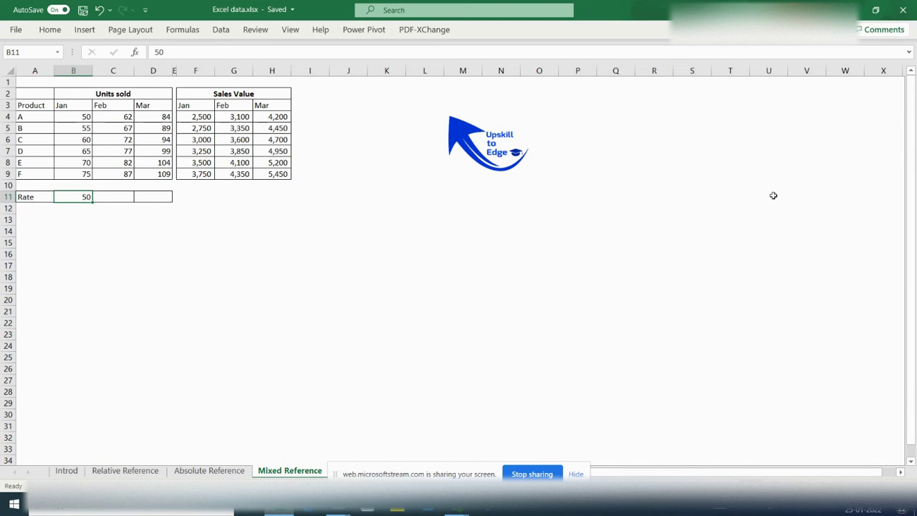
key(Right)
text(55)
key(Right)
text(60)
key(Return)
Select the Sales Value figures of all products and months in F4:H9
key(Up)
key(Up)
key(Up)
key(Up)
key(Up)
key(Up)
key(Up)
key(Up)
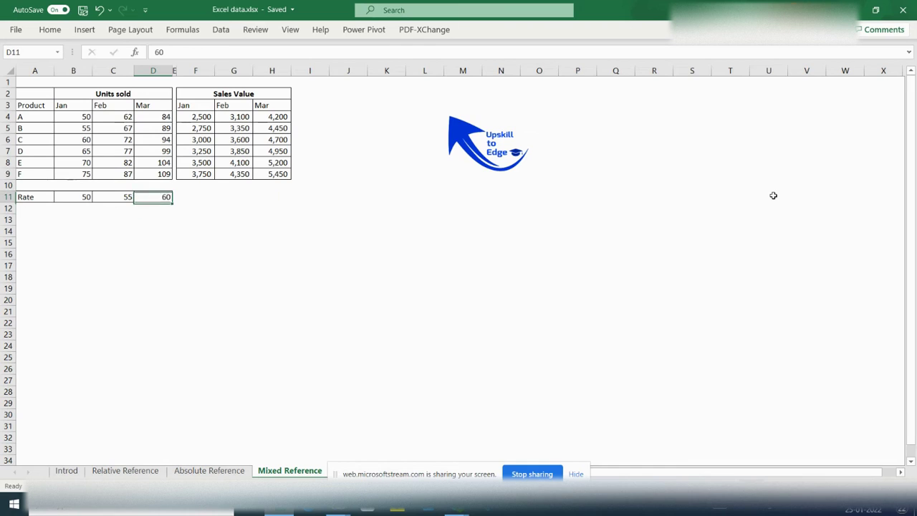
key(Right)
key(Right)
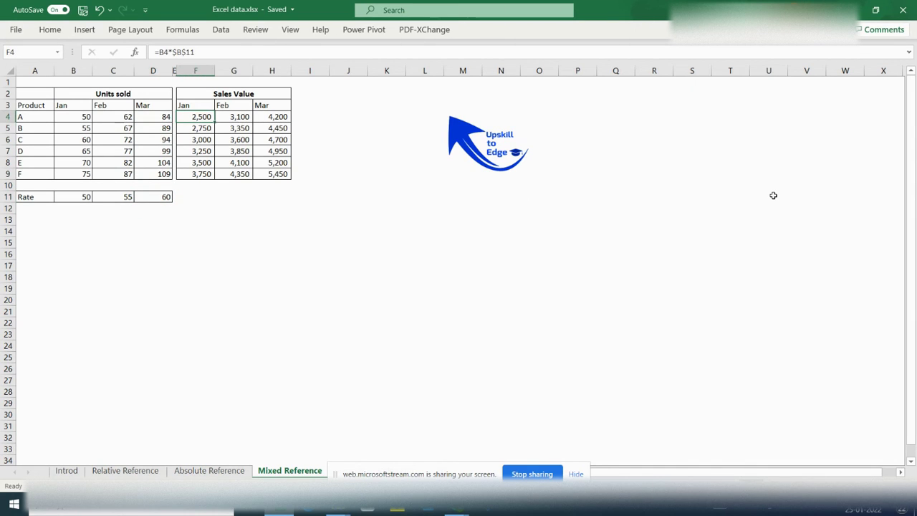
key(shift+Right)
key(shift+Right)
key(shift+Down)
key(shift+Down)
key(shift+Down)
key(shift+Down)
key(shift+Down)
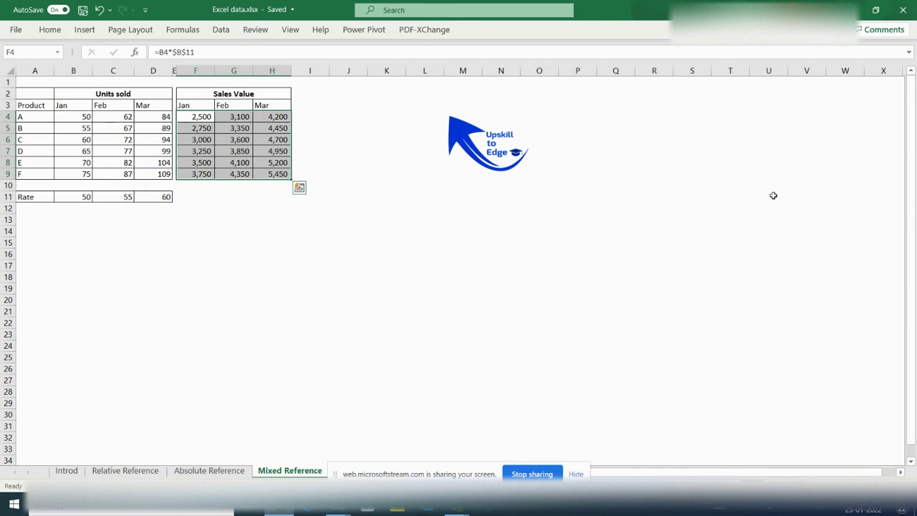
Examine which rate cell the Sales Value formulas in F4, G6 and G7 refer to
key(Right)
key(Left)
key(F2)
key(Escape)
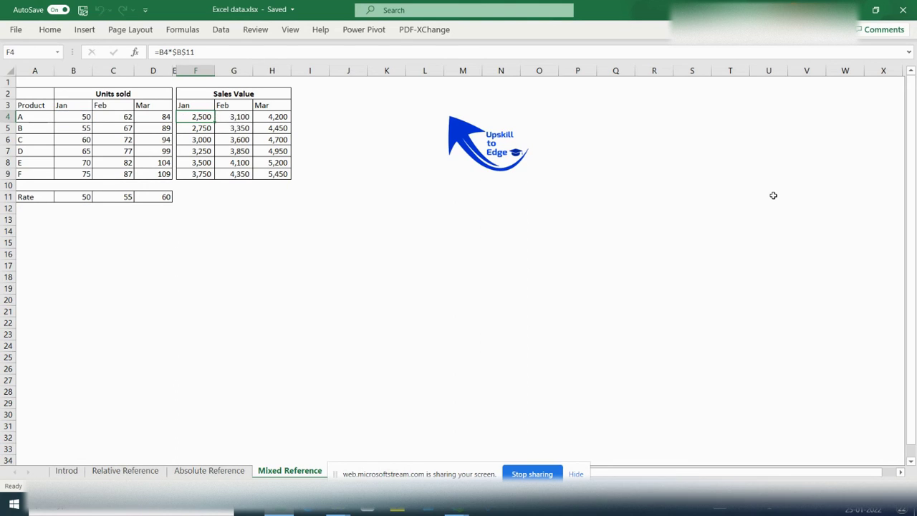
key(Right)
key(Down)
key(Down)
key(F2)
key(ctrl+Return)
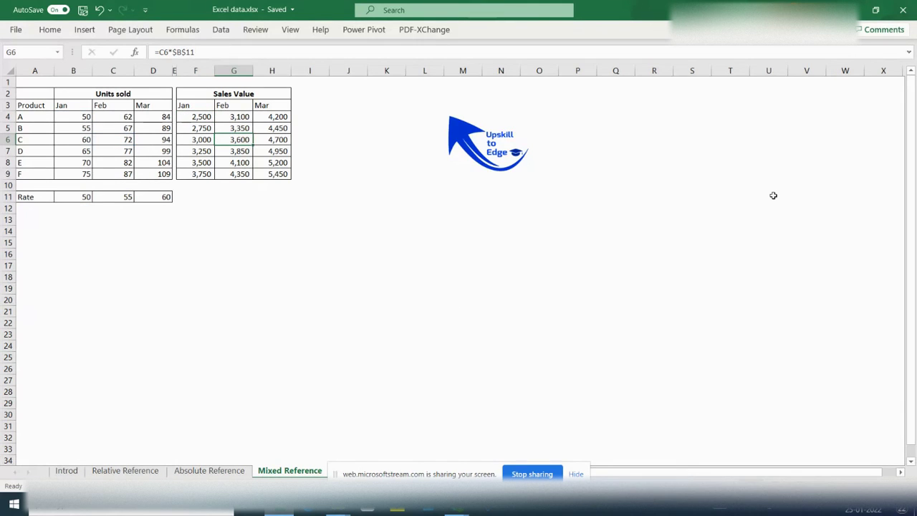
key(Down)
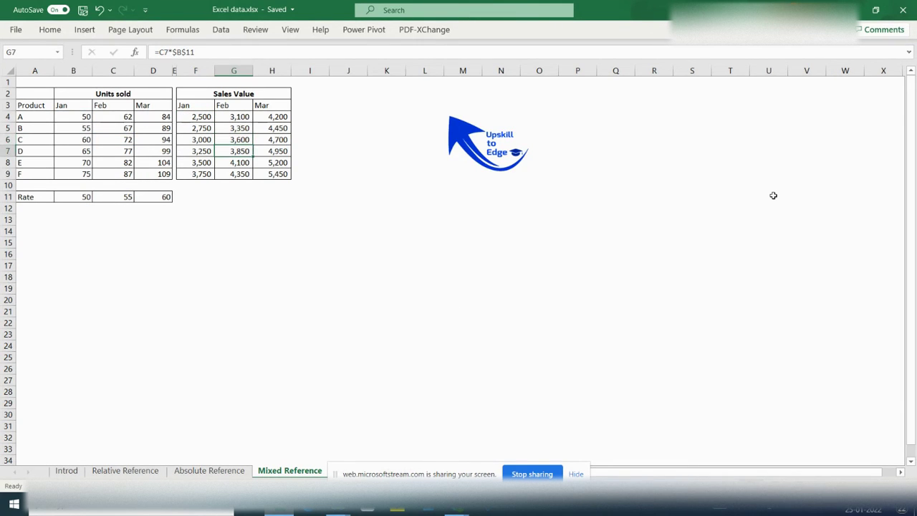
key(F2)
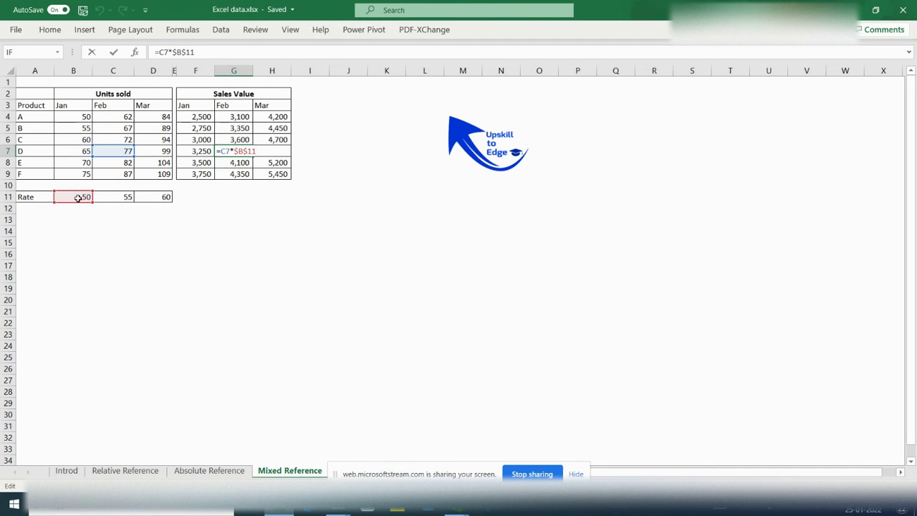
key(Escape)
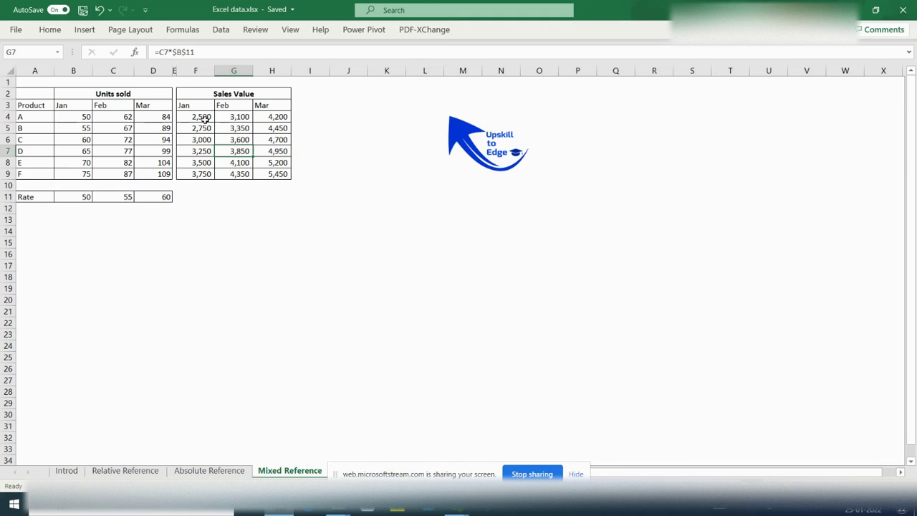
Clear the Sales Value figures of all products and months in F4:H9
click(205, 119)
key(shift+Right)
key(shift+Right)
key(shift+Down)
key(shift+Down)
key(shift+Down)
key(shift+Down)
key(shift+Down)
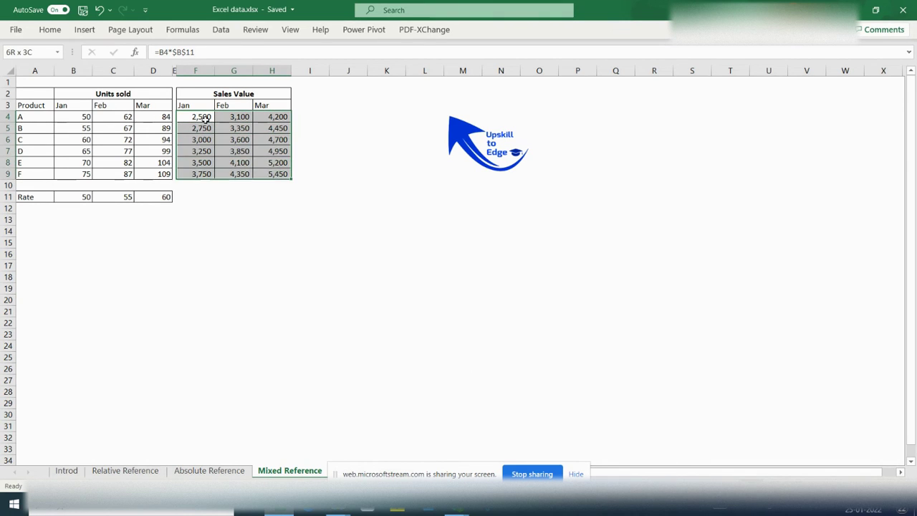
key(Delete)
Enter the formula =B4*B$11 in F4 for product A's January Sales Value, locking only the row of the rate reference
click(206, 120)
text(=)
key(Left)
key(Left)
key(Left)
key(Left)
text(*)
click(89, 198)
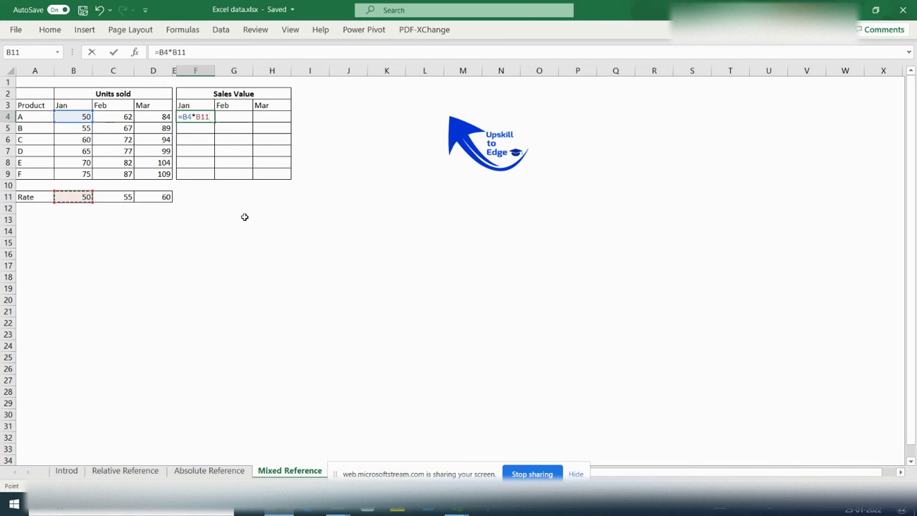
click(209, 119)
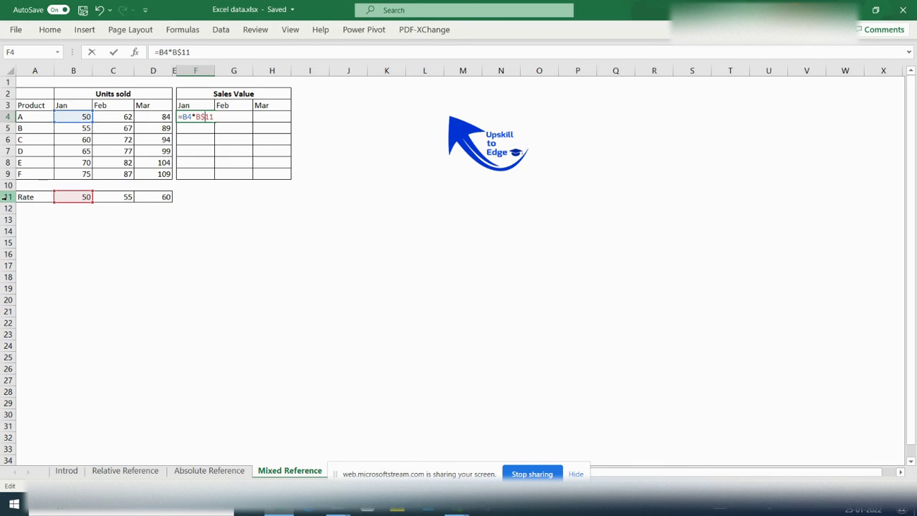
key(ctrl+Return)
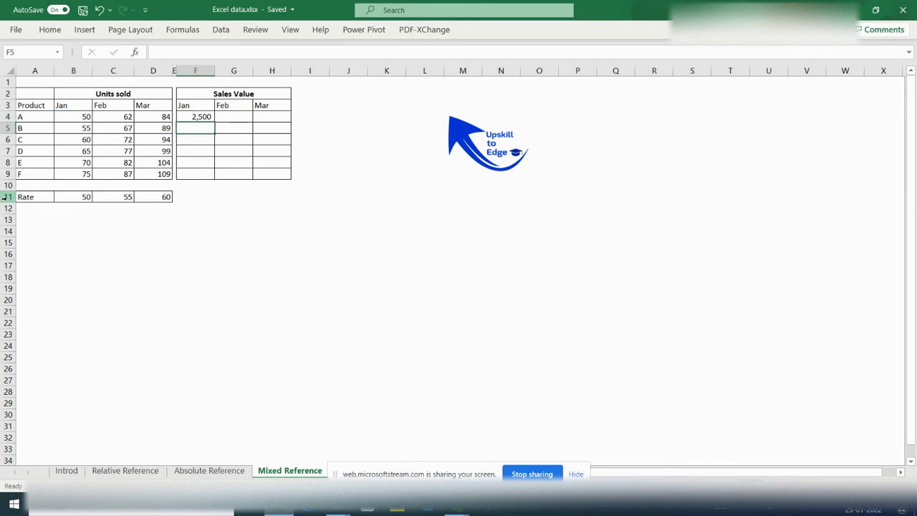
Copy the F4 formula to all products and months in F4:H9
key(ctrl+c)
key(shift+Right)
key(shift+Right)
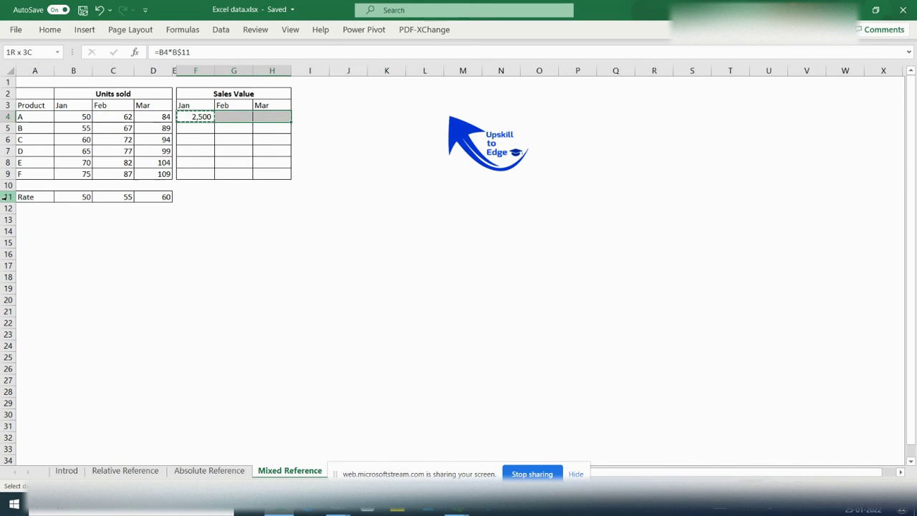
key(shift+Down)
key(shift+Down)
key(shift+Down)
key(shift+Down)
key(shift+Down)
key(shift+Down)
key(shift+Up)
key(ctrl+v)
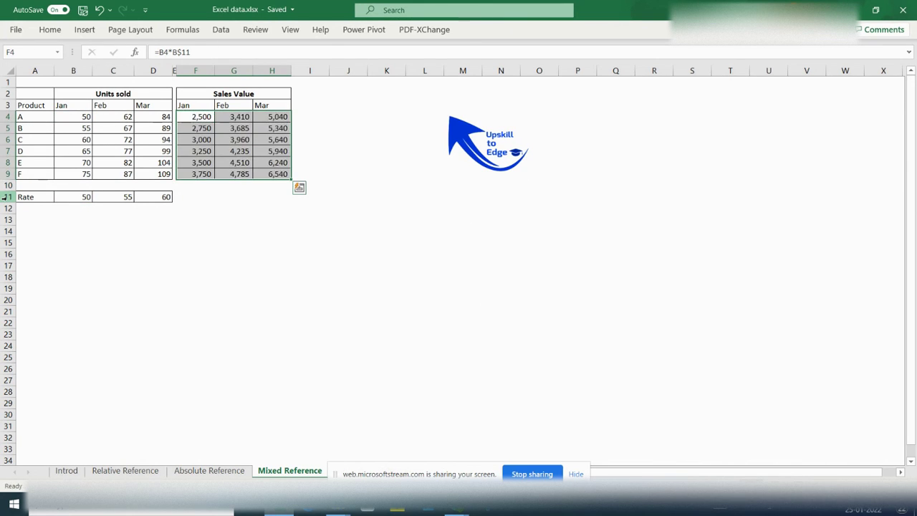
Examine which rate cell product D's copied March Sales Value formula in H7 refers to
key(Right)
key(Down)
key(Down)
key(Down)
key(Right)
key(Right)
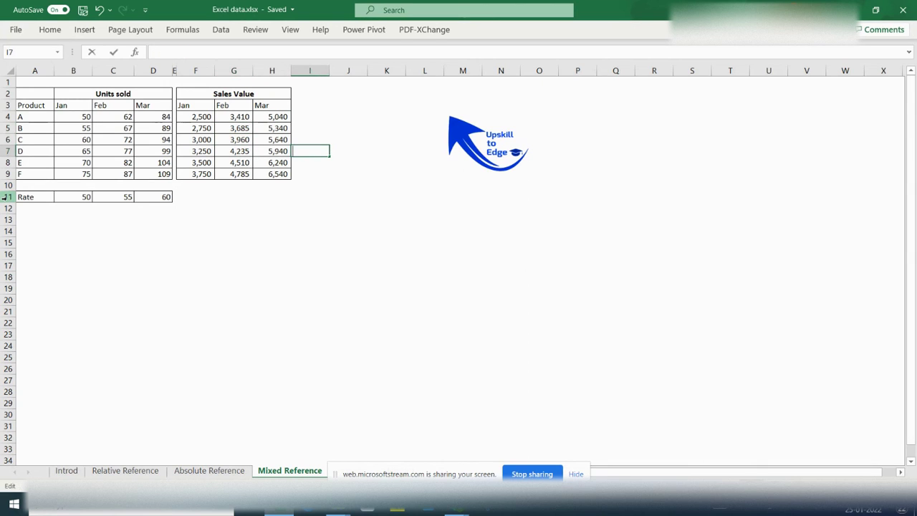
key(Left)
key(F2)
key(Escape)
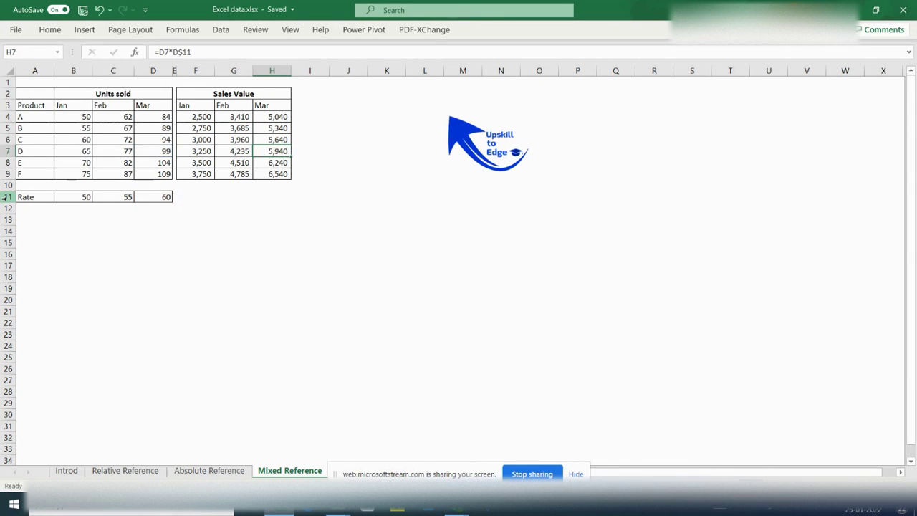
Clear the row-locked Sales Value formulas from F4:H9
key(Left)
key(Left)
key(Up)
key(Up)
key(Up)
key(shift+Right)
key(shift+Right)
key(shift+Down)
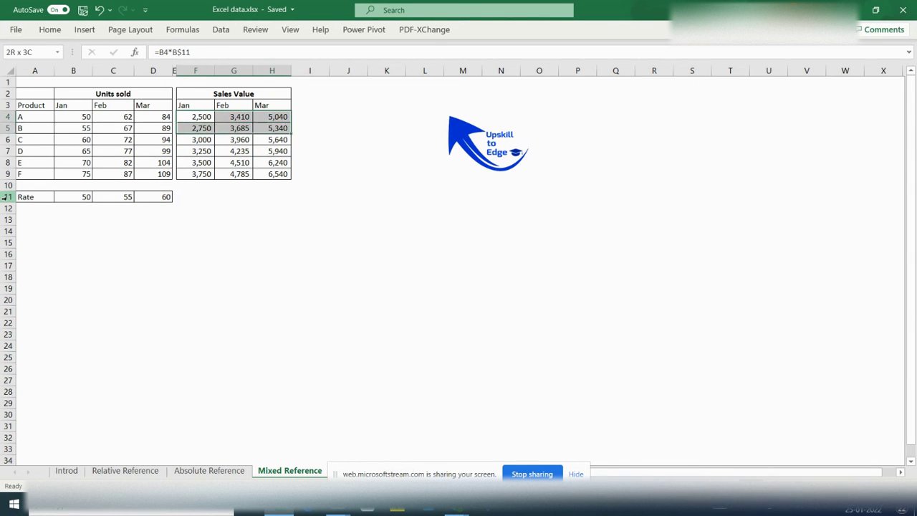
key(shift+Down)
key(shift+Down)
key(shift+Down)
key(shift+Down)
key(Delete)
Enter the formula =B4*$B11 in F4, locking only the column of the rate reference
text(=)
key(Left)
key(Left)
key(Left)
key(Left)
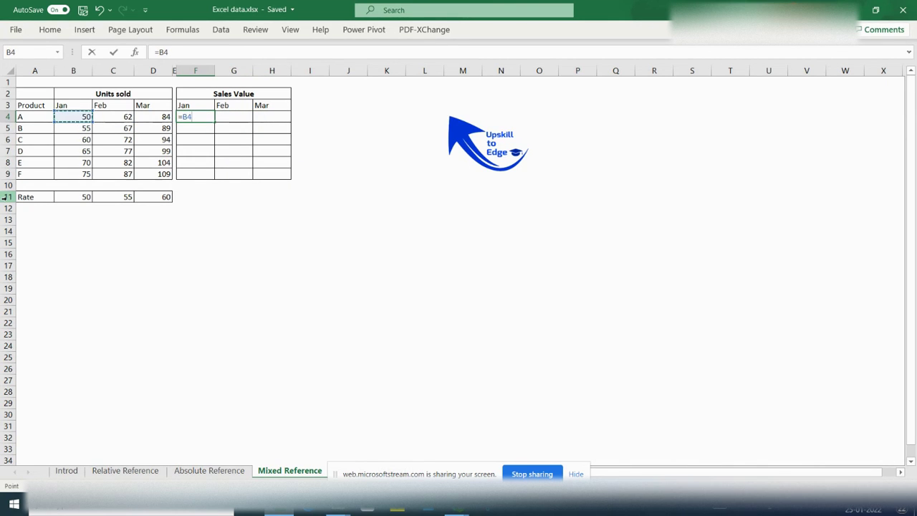
text(*)
click(86, 199)
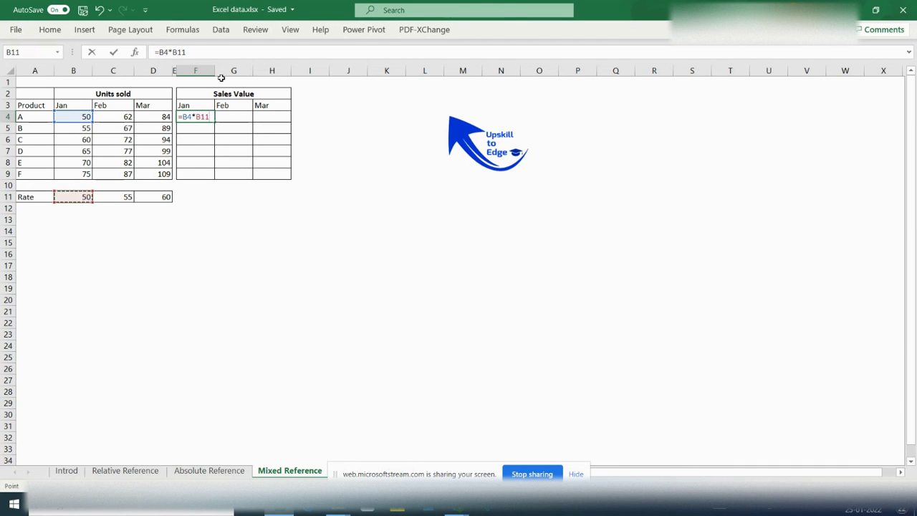
click(180, 51)
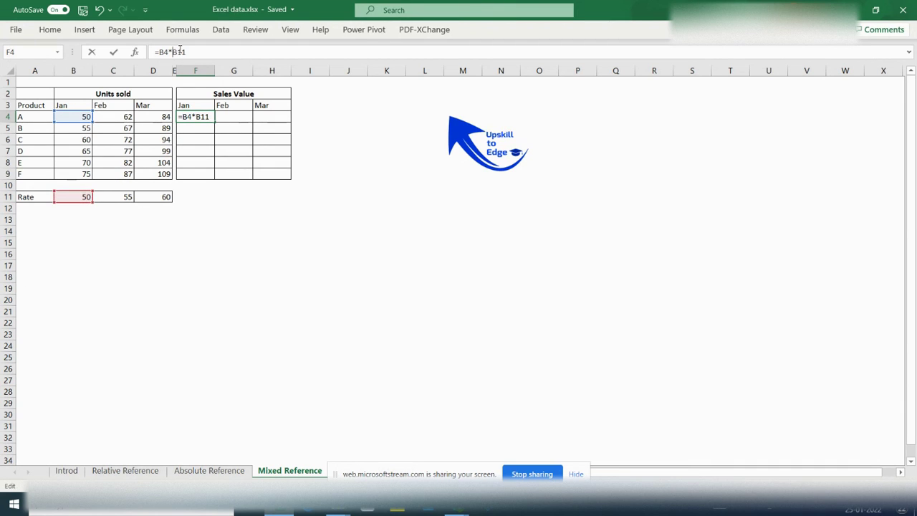
text($)
key(ctrl+Return)
Copy the column-locked formula from F4 across the whole Sales Value range F4:H9
key(ctrl+c)
key(shift+Right)
key(shift+Right)
key(shift+Down)
key(shift+Down)
key(shift+Down)
key(shift+Down)
key(shift+Down)
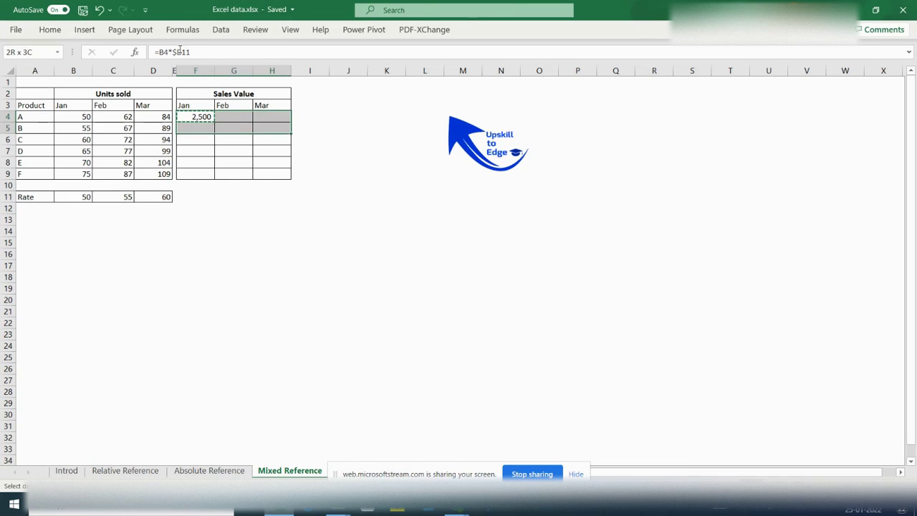
key(ctrl+v)
key(Escape)
Examine the rate references in the copied Sales Value formulas in G6 and H7
key(Right)
key(Down)
key(Down)
key(F2)
key(Escape)
key(Down)
key(Right)
key(F2)
key(Escape)
Clear the column-locked Sales Value formulas from F4:H9
key(Left)
key(Left)
key(Up)
key(Up)
key(Up)
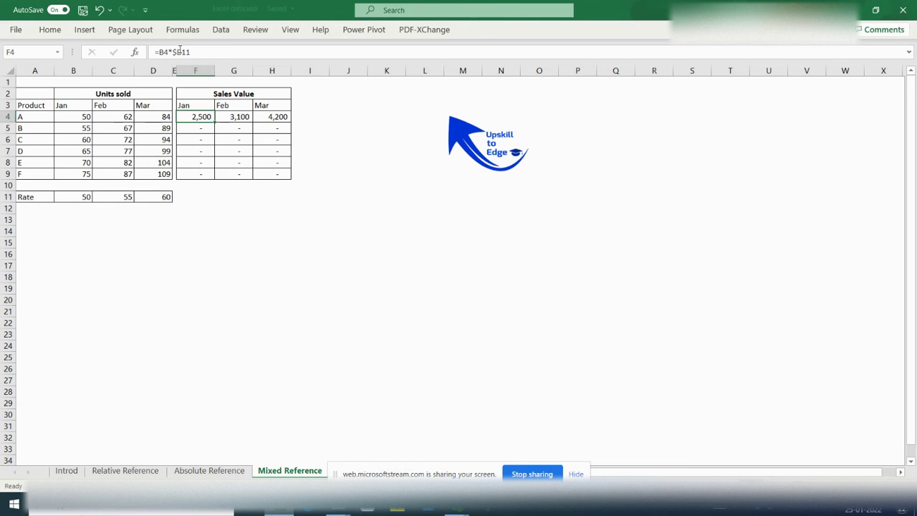
key(Down)
key(Up)
key(shift+Right)
key(shift+Down)
key(shift+Down)
key(shift+Down)
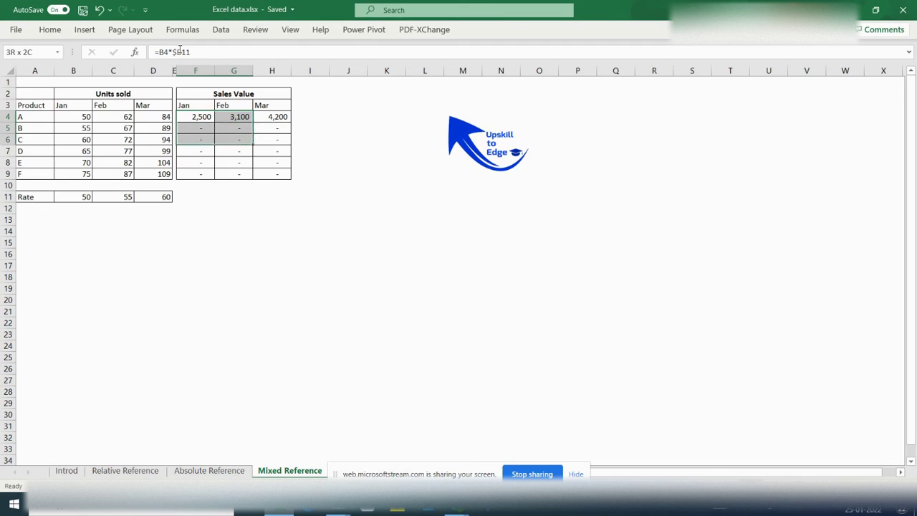
key(shift+Right)
key(shift+Down)
key(shift+Down)
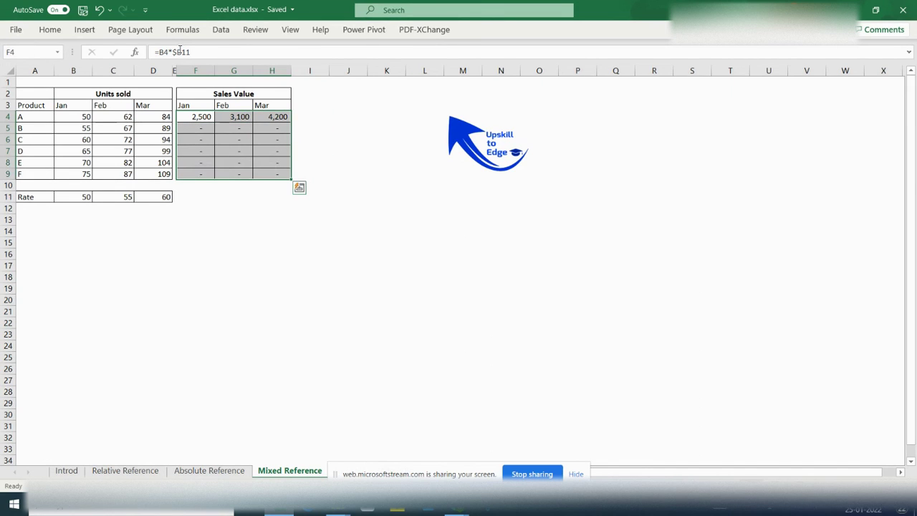
key(Delete)
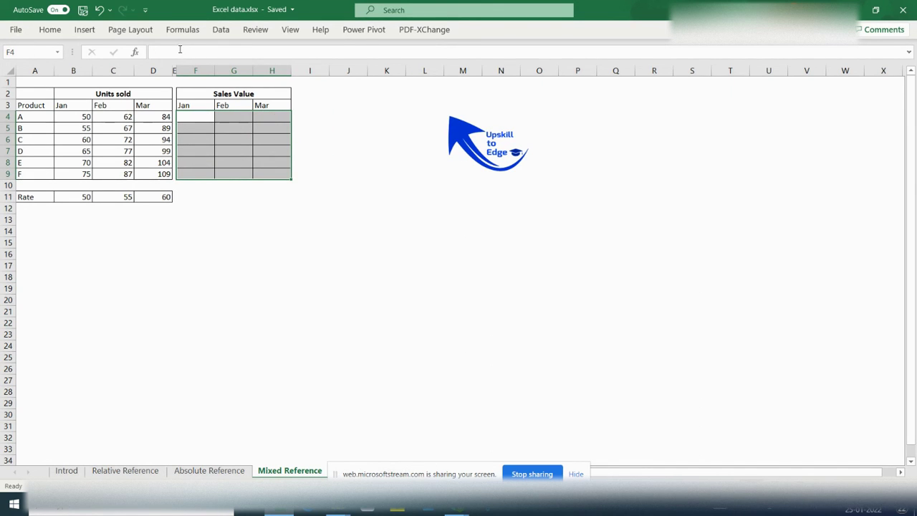